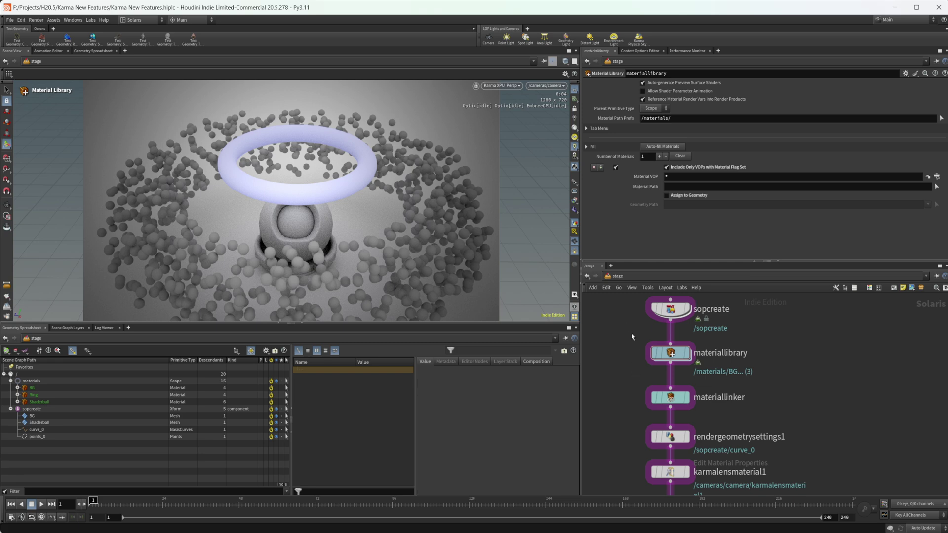
# Step: Add a Quick Surface Material node beside the materiallibrary node
pyautogui.moveTo(674, 357)
pyautogui.moveTo(614, 355); pyautogui.dragTo(641, 356, button='middle')
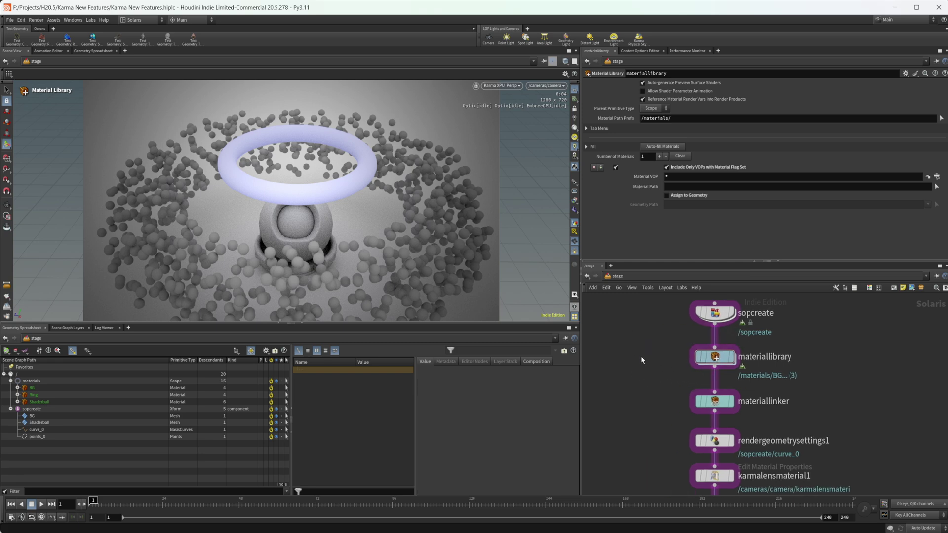
pyautogui.press('Tab')
pyautogui.write('q')
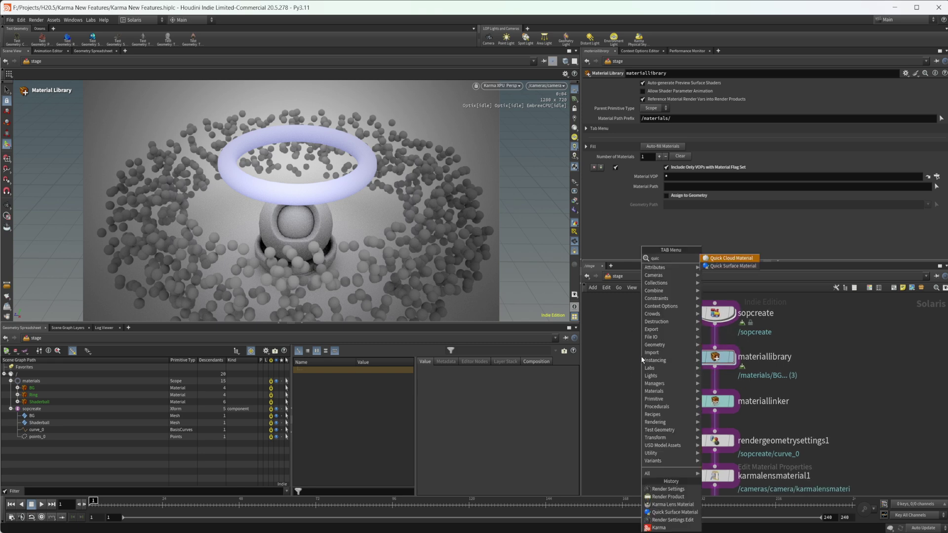
pyautogui.press('Down')
pyautogui.press('Return')
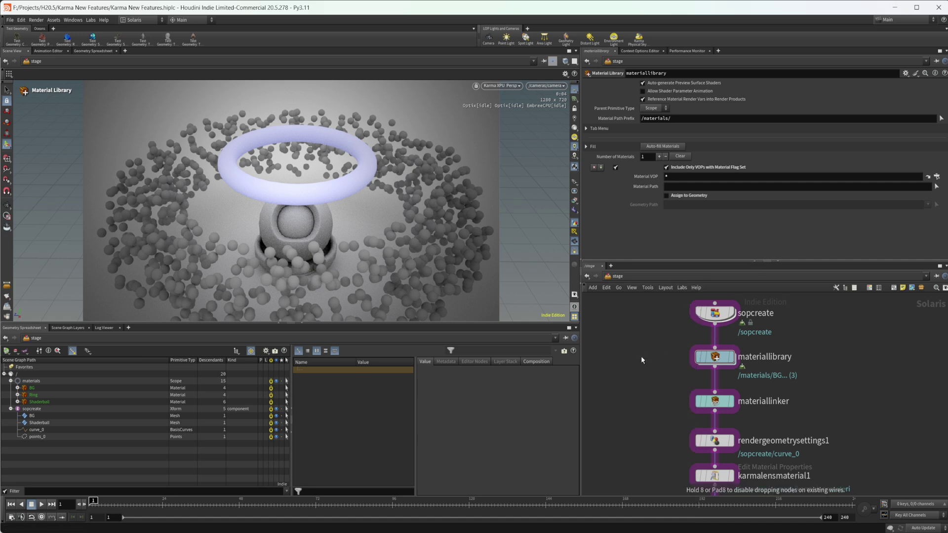
pyautogui.click(640, 356)
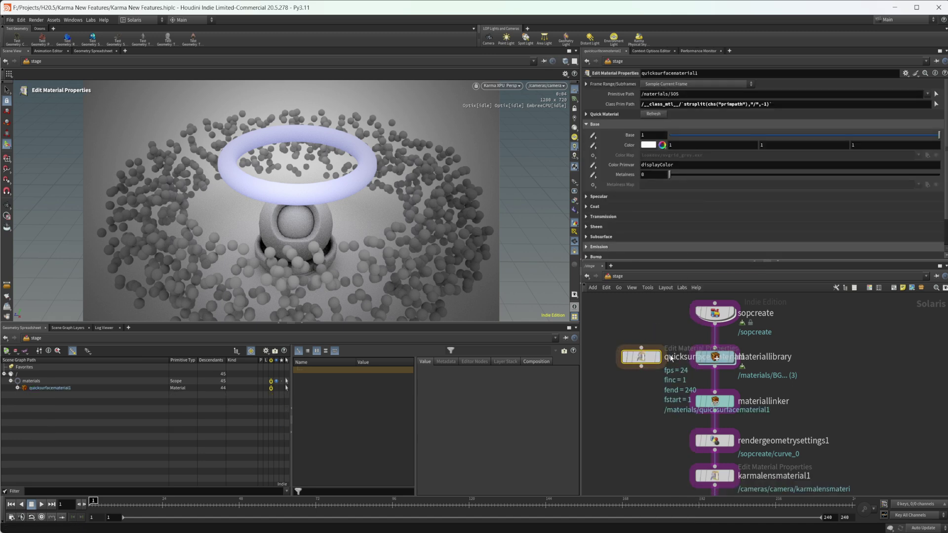
# Step: Expand the quick surface material's Specular settings to inspect them
pyautogui.press('Tab')
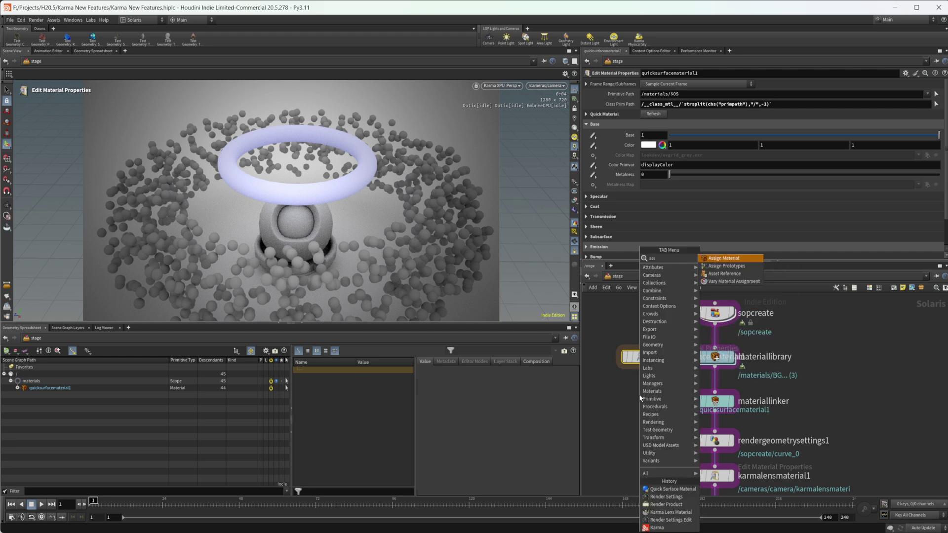
pyautogui.press('Escape')
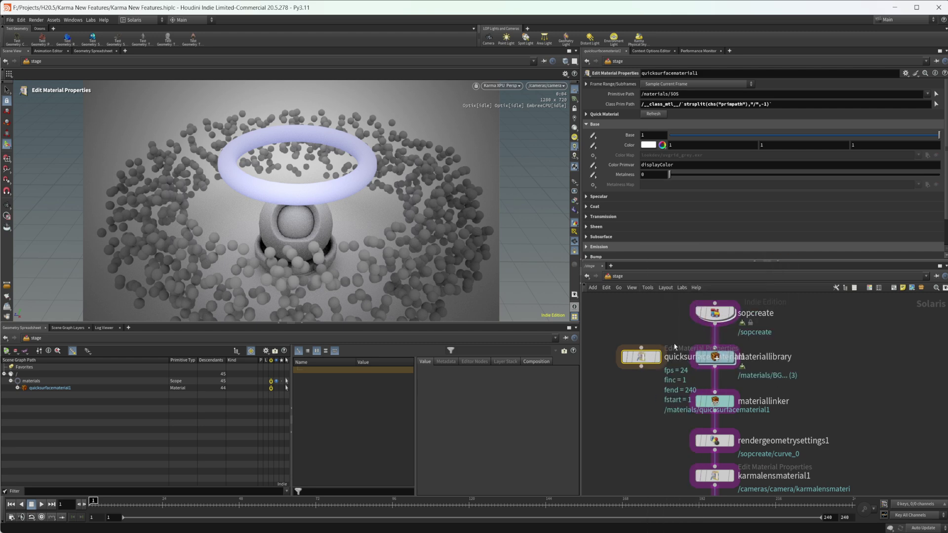
pyautogui.click(644, 197)
pyautogui.scroll(-1, 626, 227)
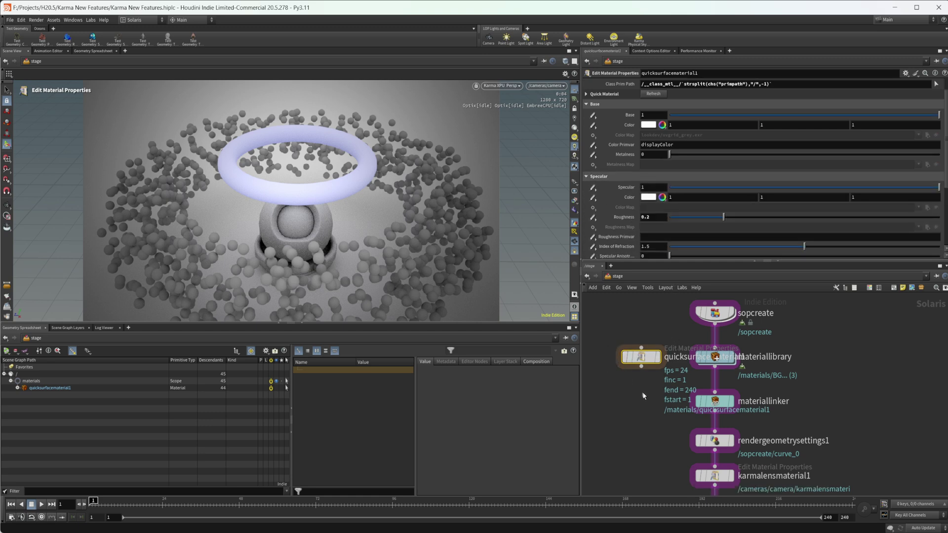
# Step: Delete the temporary quicksurfacematerial1 node
pyautogui.moveTo(622, 329); pyautogui.dragTo(646, 390)
pyautogui.moveTo(652, 365)
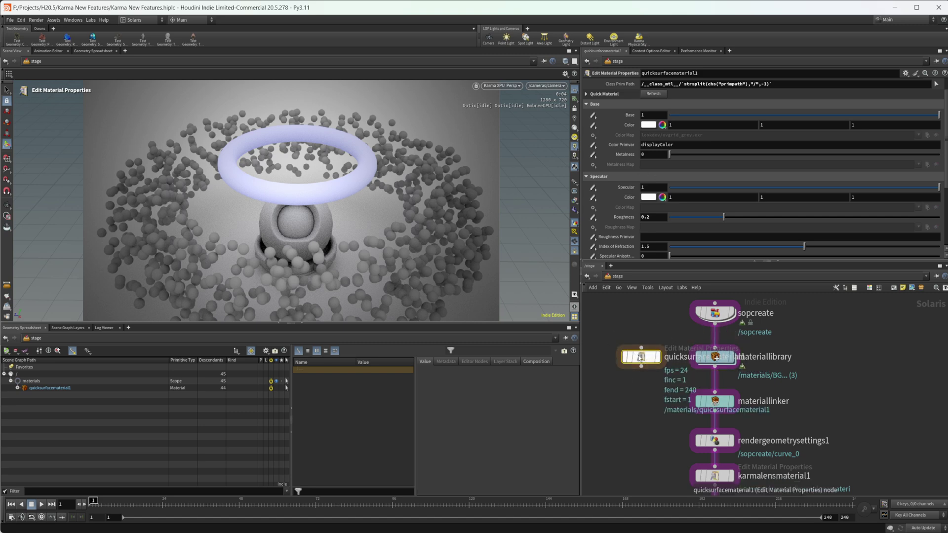
pyautogui.click(642, 391)
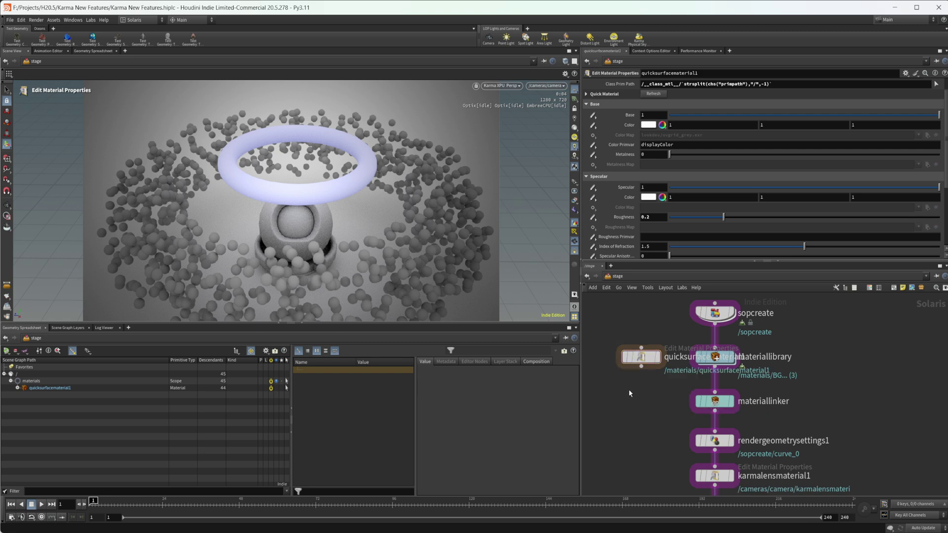
pyautogui.moveTo(629, 389); pyautogui.dragTo(619, 347)
pyautogui.press('Delete')
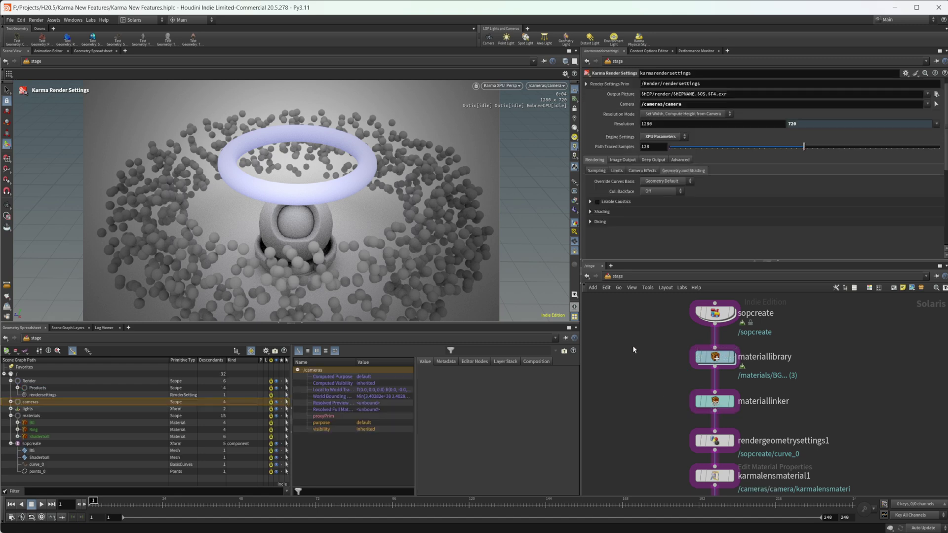
# Step: Inside materiallibrary's Shaderball material, set mtlxambientocclusion1 Maxdistance from 1e+38 to .01
pyautogui.press('h')
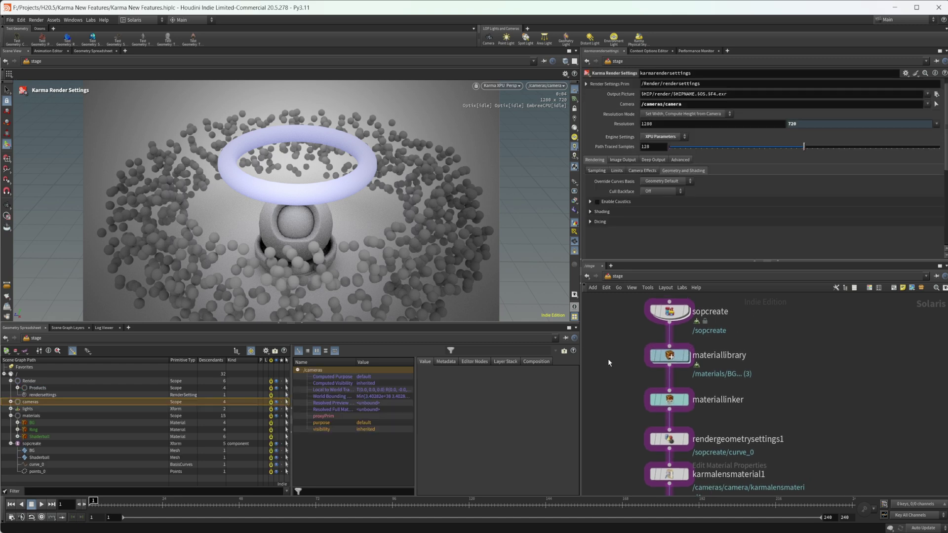
pyautogui.doubleClick(669, 356)
pyautogui.click(653, 328)
pyautogui.doubleClick(653, 328)
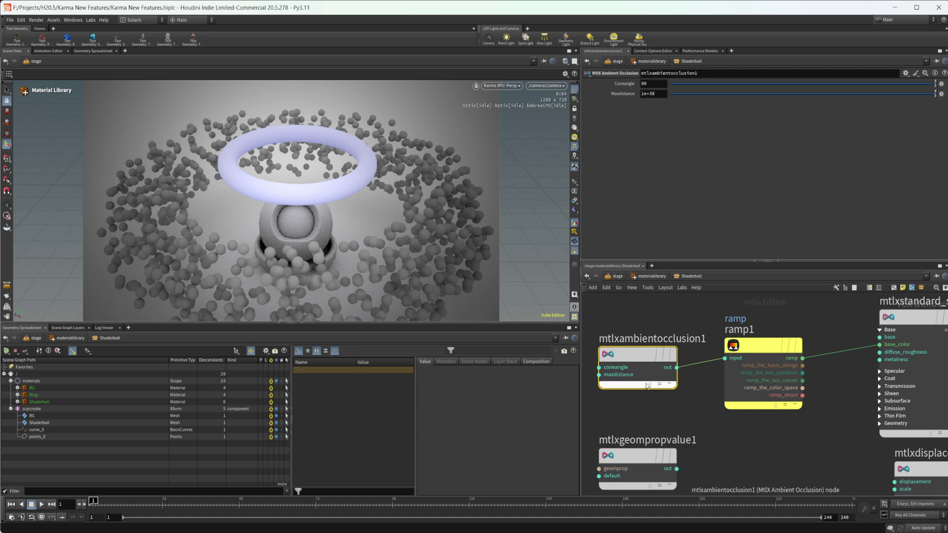
pyautogui.moveTo(645, 352)
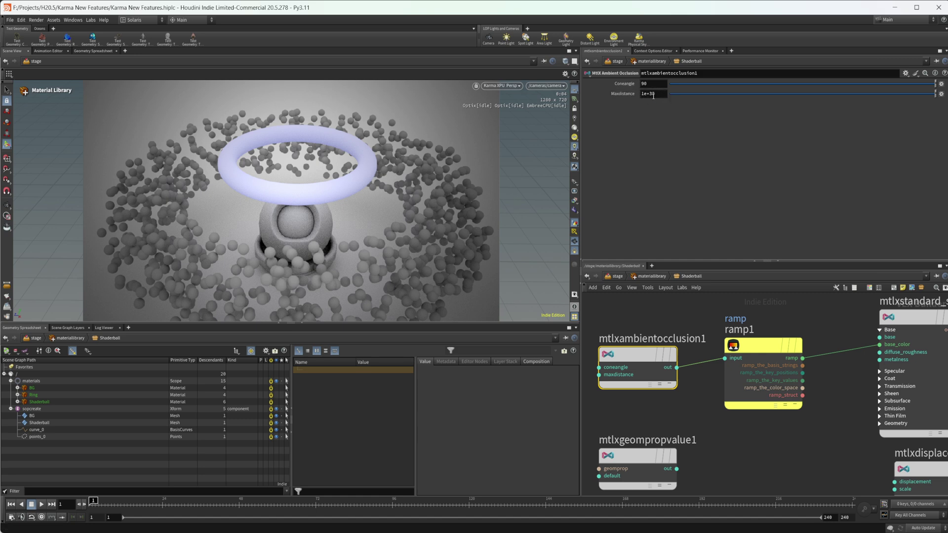
pyautogui.doubleClick(653, 94)
pyautogui.write('.01')
pyautogui.press('Return')
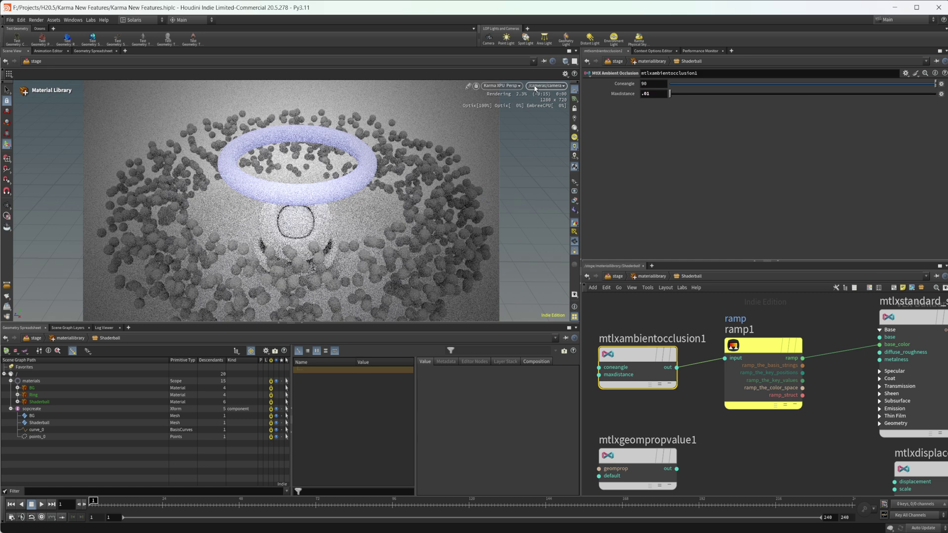
# Step: Make ramp1 run from a cyan left key to a magenta right key
pyautogui.click(771, 344)
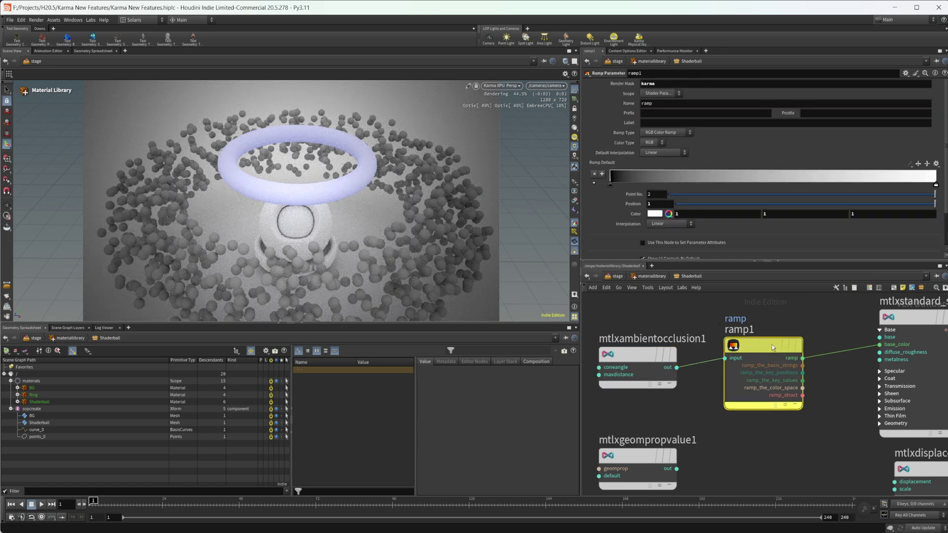
pyautogui.click(654, 214)
pyautogui.click(767, 158)
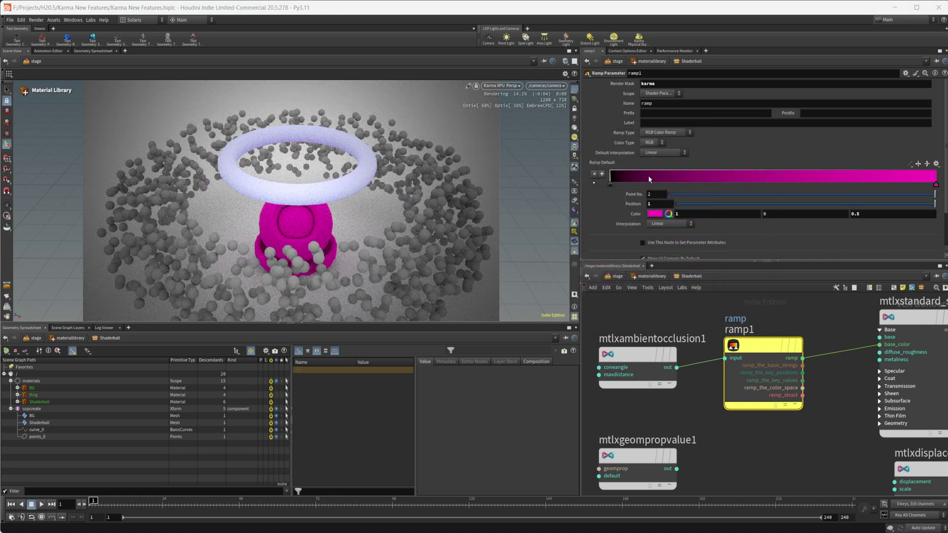
pyautogui.click(610, 184)
pyautogui.click(654, 214)
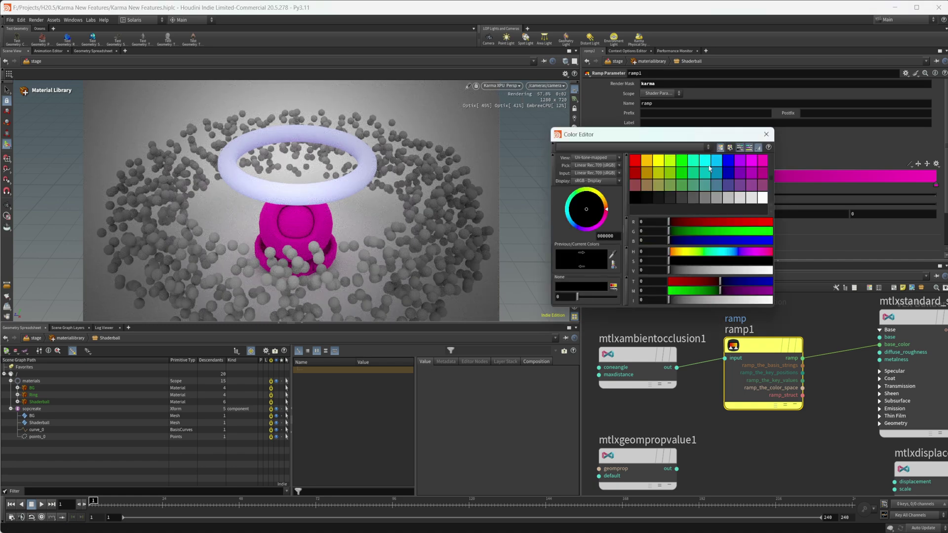
pyautogui.click(717, 160)
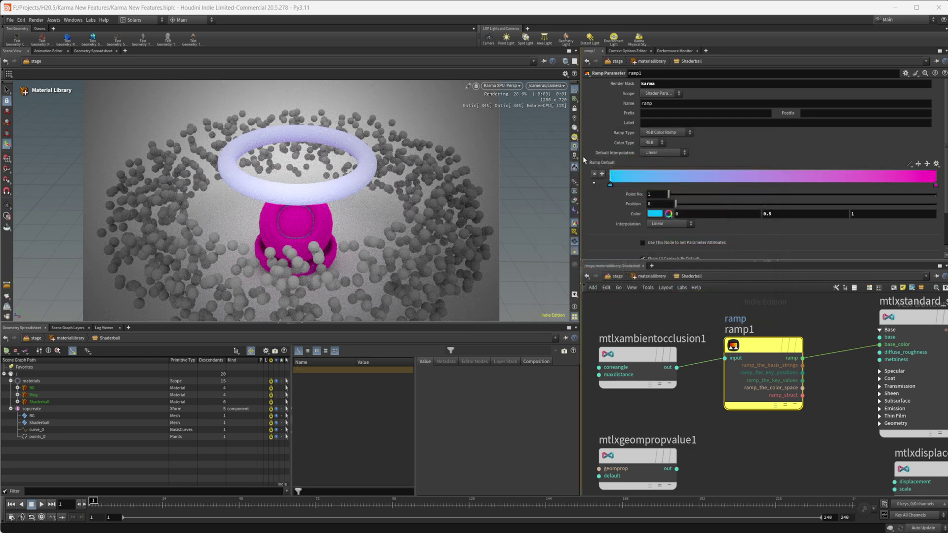
# Step: Try occlusion Maxdistance values .1 and 1, then settle on .4
pyautogui.click(651, 351)
pyautogui.click(657, 94)
pyautogui.write('.0')
pyautogui.press('BackSpace')
pyautogui.write('1')
pyautogui.press('Return')
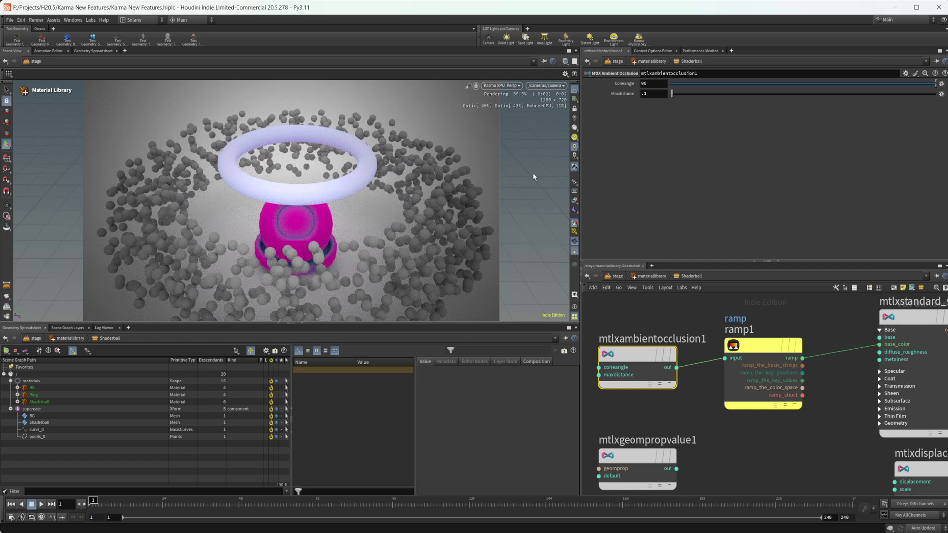
pyautogui.click(654, 94)
pyautogui.write('1')
pyautogui.press('Return')
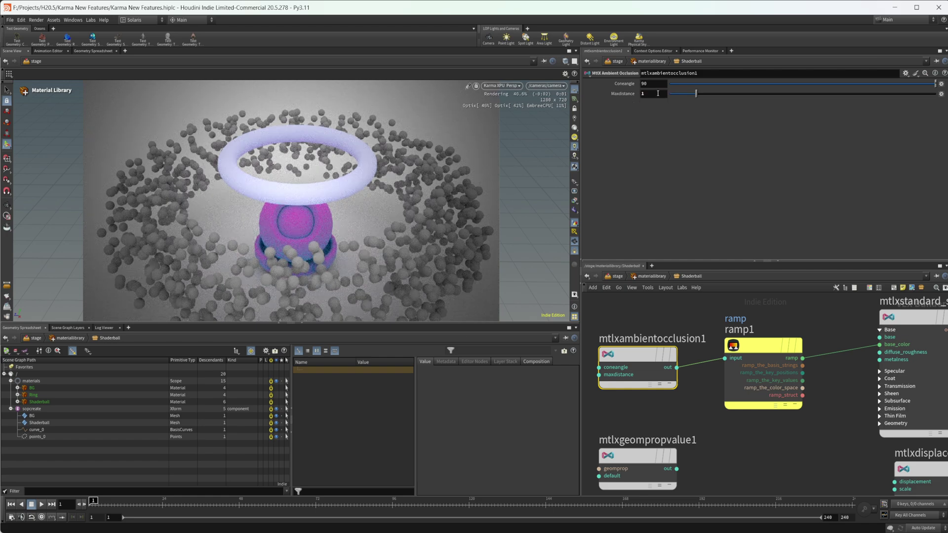
pyautogui.moveTo(618, 93); pyautogui.dragTo(612, 96)
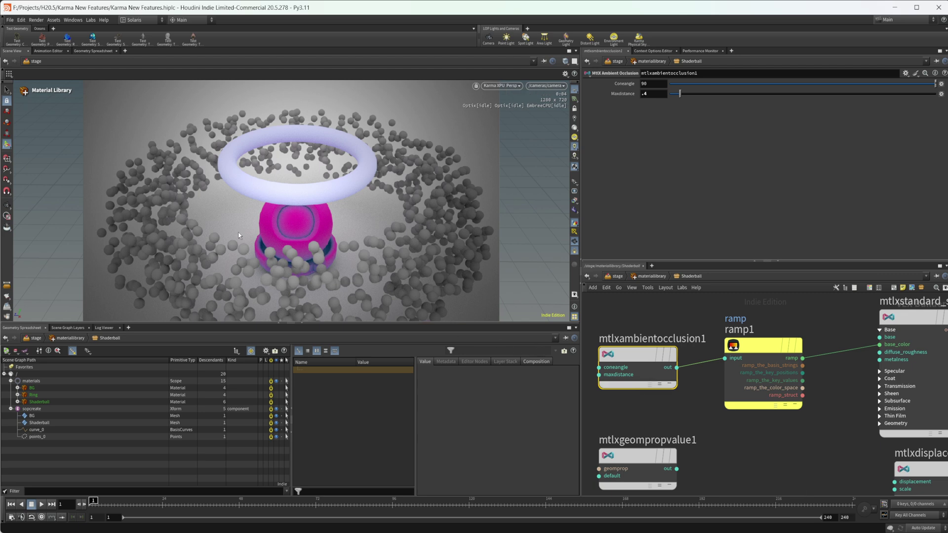
# Step: Add a USD Prim Var Reader below mtlxgeompropvalue1, then delete it
pyautogui.scroll(-3, 690, 415)
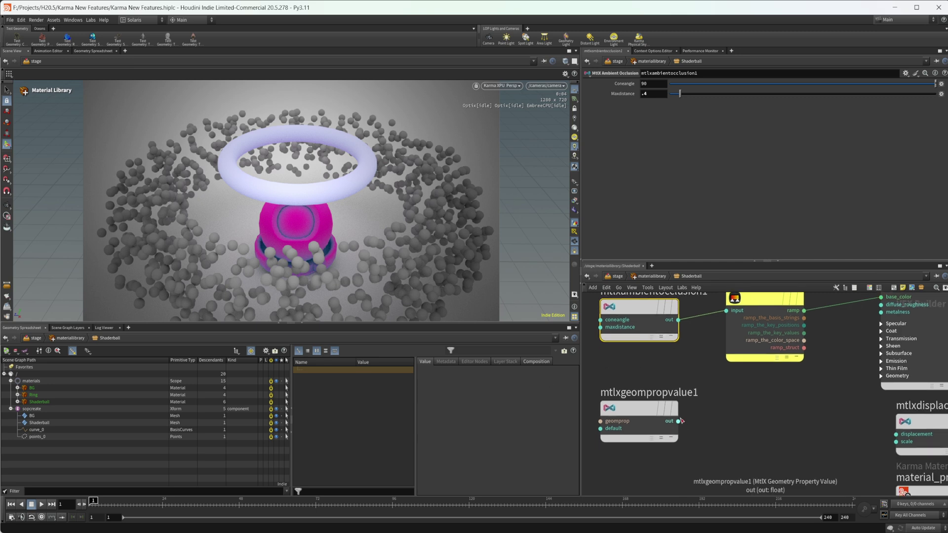
pyautogui.scroll(-1, 676, 440)
pyautogui.press('Tab')
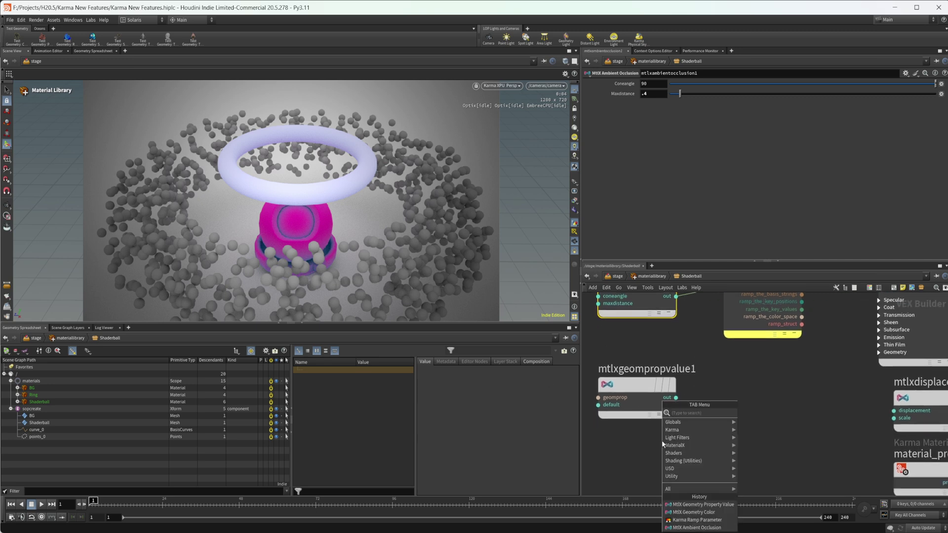
pyautogui.write('us p')
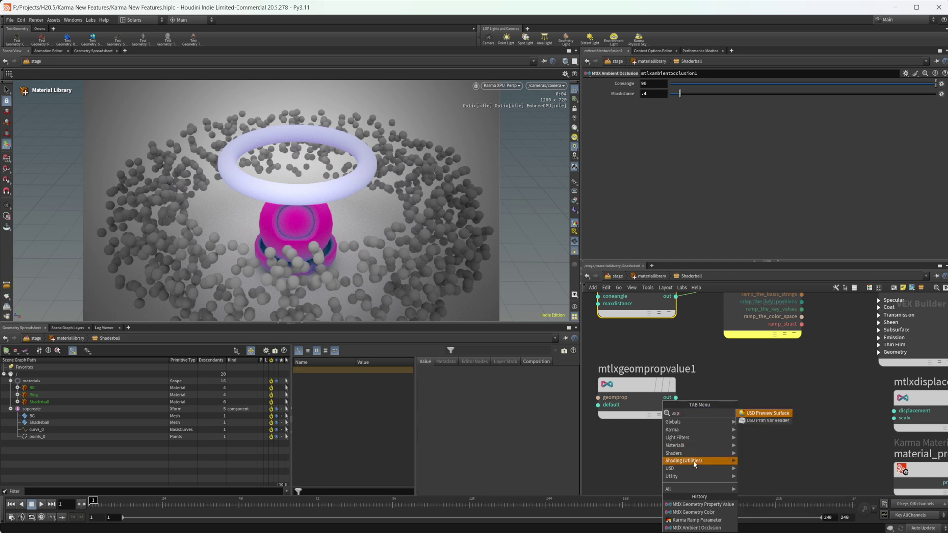
pyautogui.click(767, 420)
pyautogui.click(698, 468)
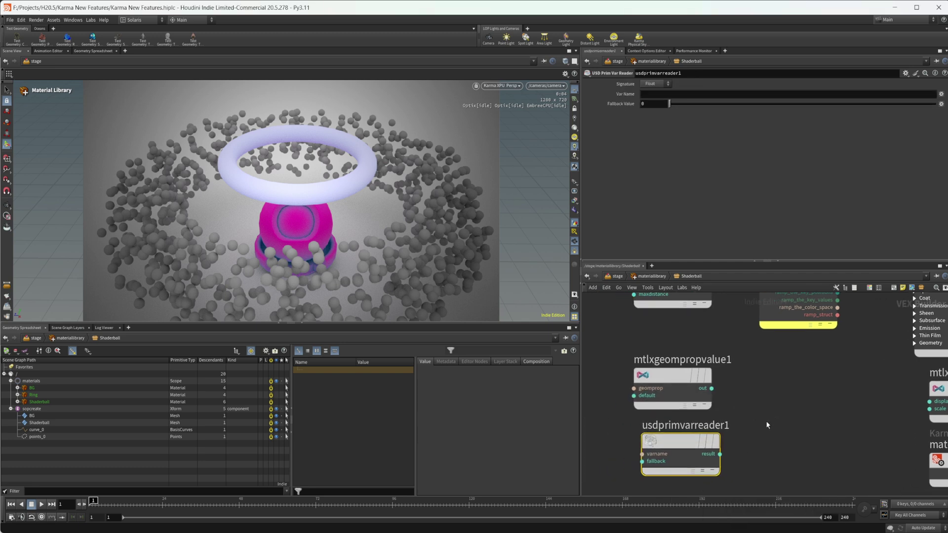
pyautogui.moveTo(691, 448)
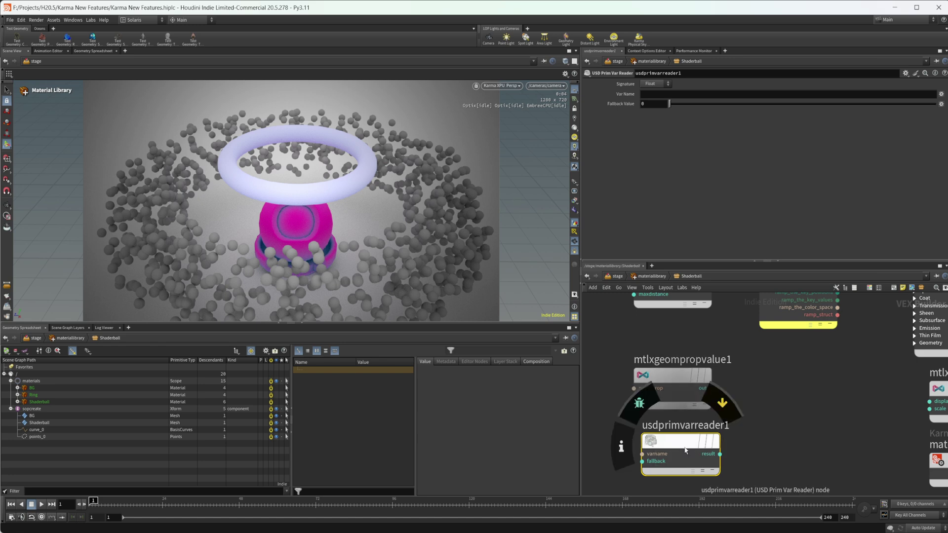
pyautogui.press('Delete')
# Step: Wire mtlxgeompropvalue1's displayColor output into the mtlxstandard_surface input
pyautogui.click(673, 390)
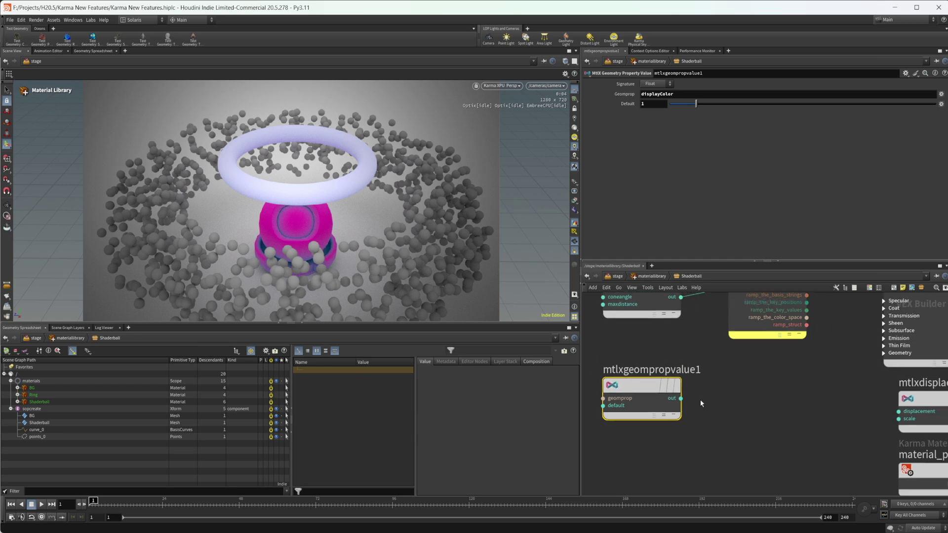
pyautogui.click(680, 398)
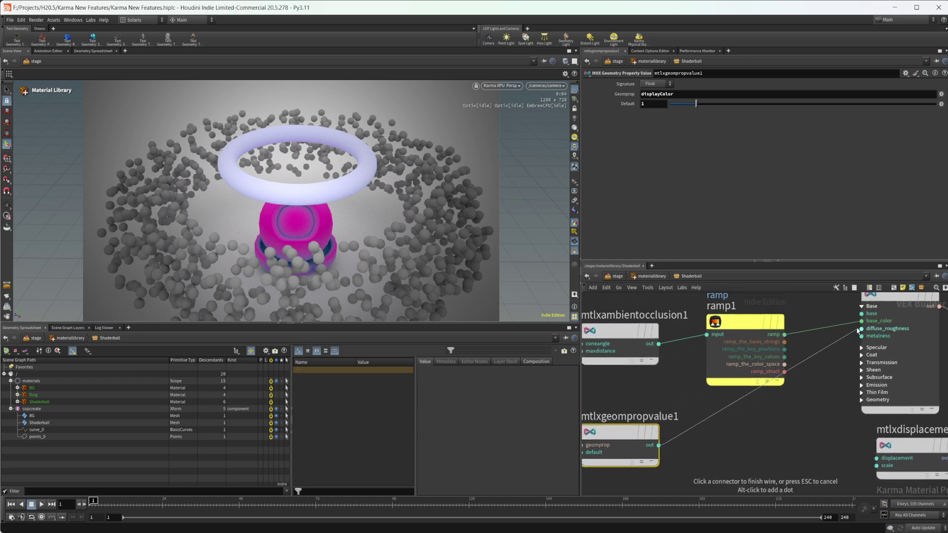
pyautogui.click(861, 328)
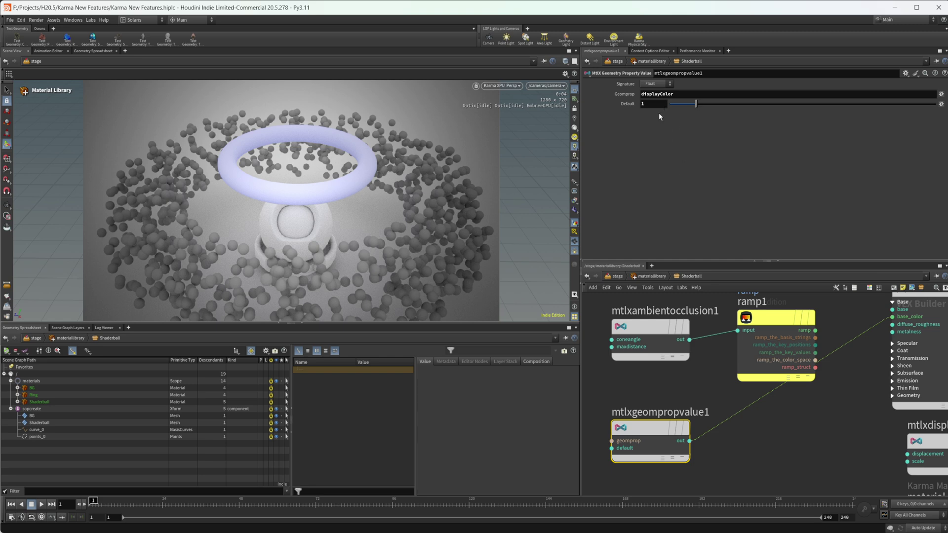
# Step: Set mtlxgeompropvalue1's Default to 0 and change its Signature from Float to Color
pyautogui.moveTo(708, 426); pyautogui.dragTo(705, 387, button='middle')
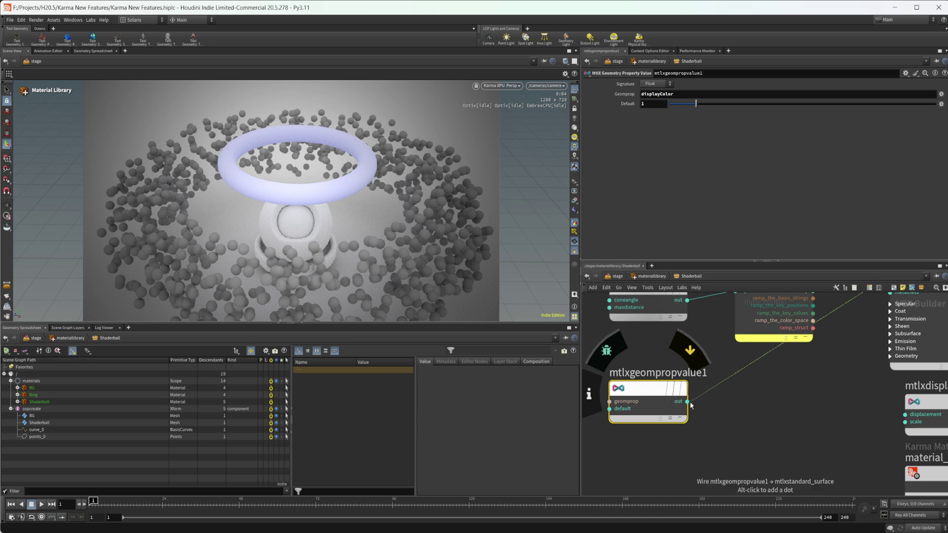
pyautogui.moveTo(737, 413); pyautogui.dragTo(709, 402, button='middle')
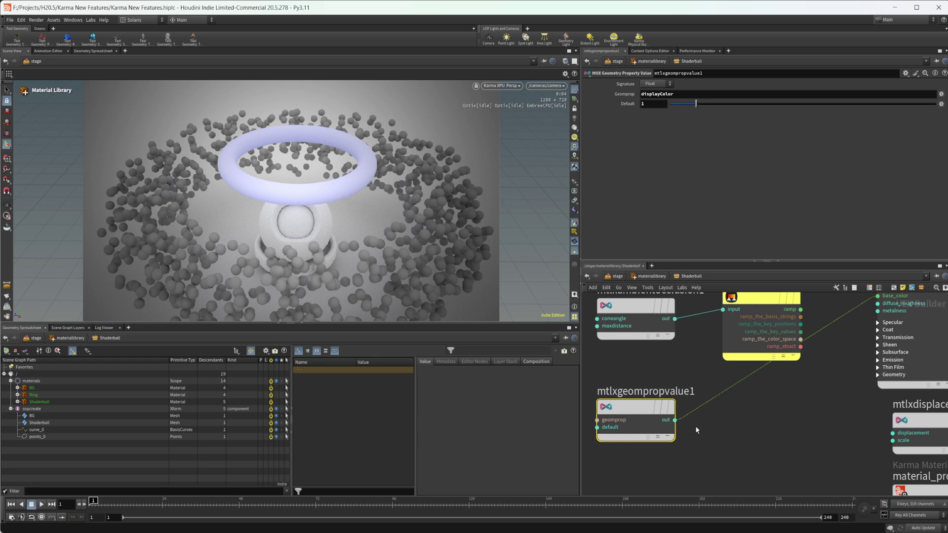
pyautogui.scroll(2, 722, 435)
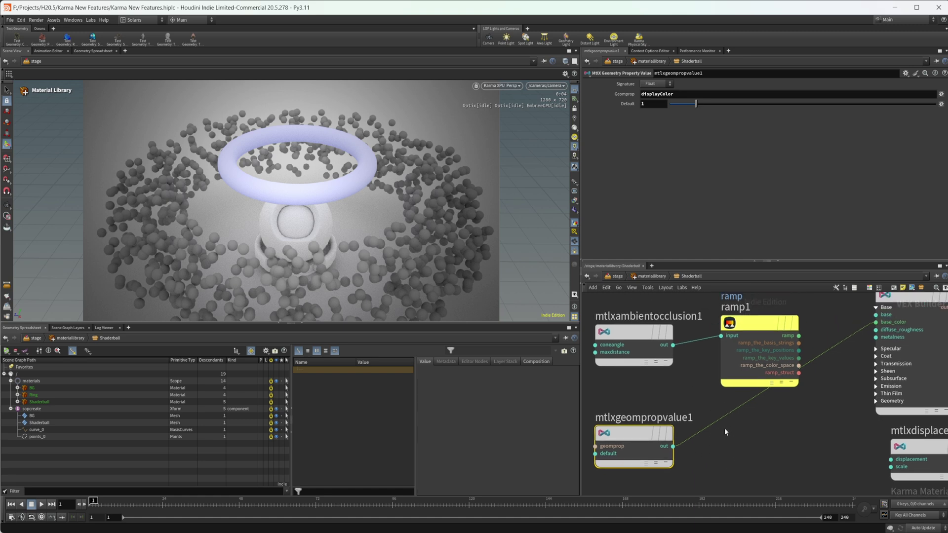
pyautogui.click(651, 105)
pyautogui.write('0')
pyautogui.press('Return')
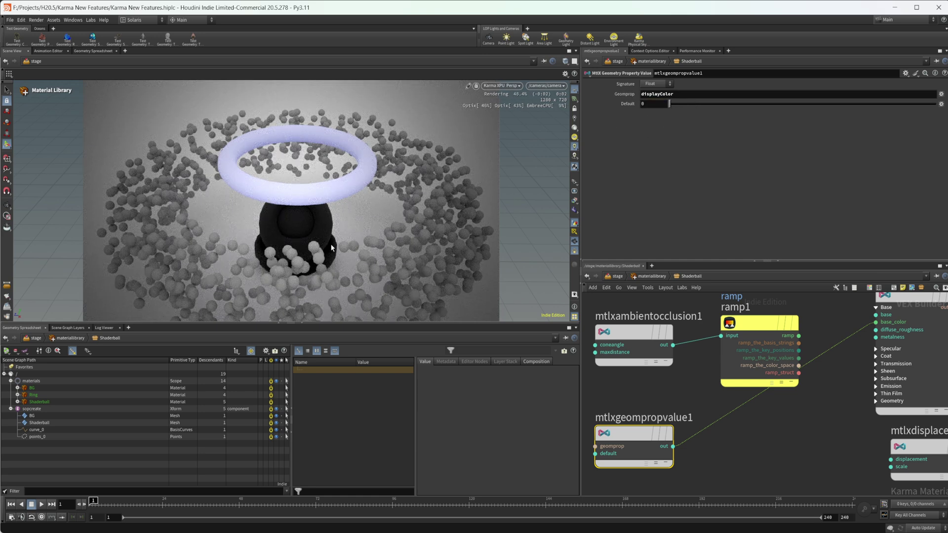
pyautogui.click(651, 83)
pyautogui.click(655, 109)
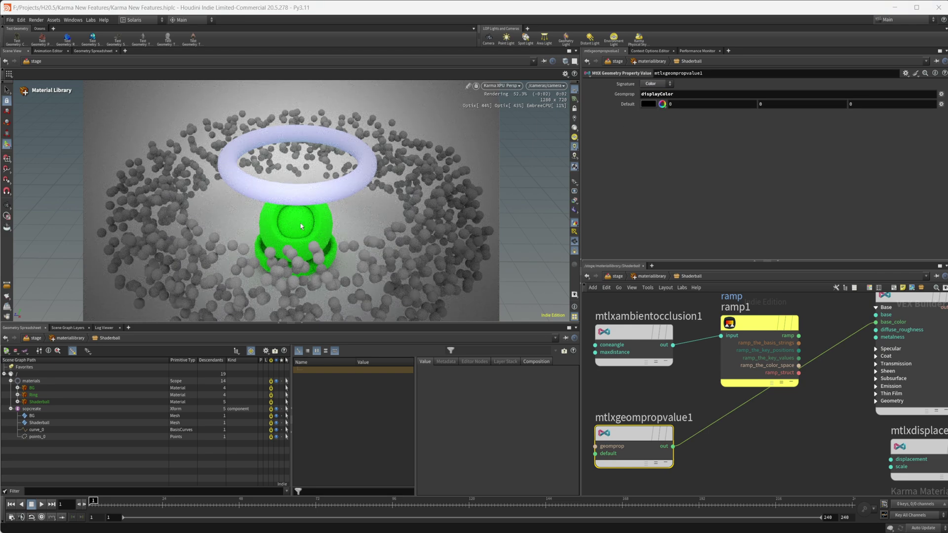
pyautogui.moveTo(693, 400); pyautogui.dragTo(671, 378, button='middle')
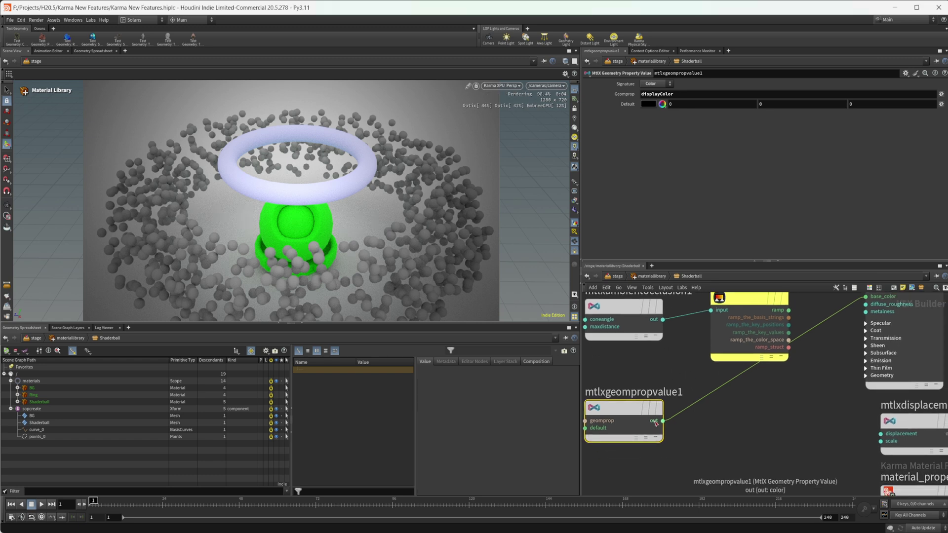
pyautogui.moveTo(688, 430); pyautogui.dragTo(696, 430, button='middle')
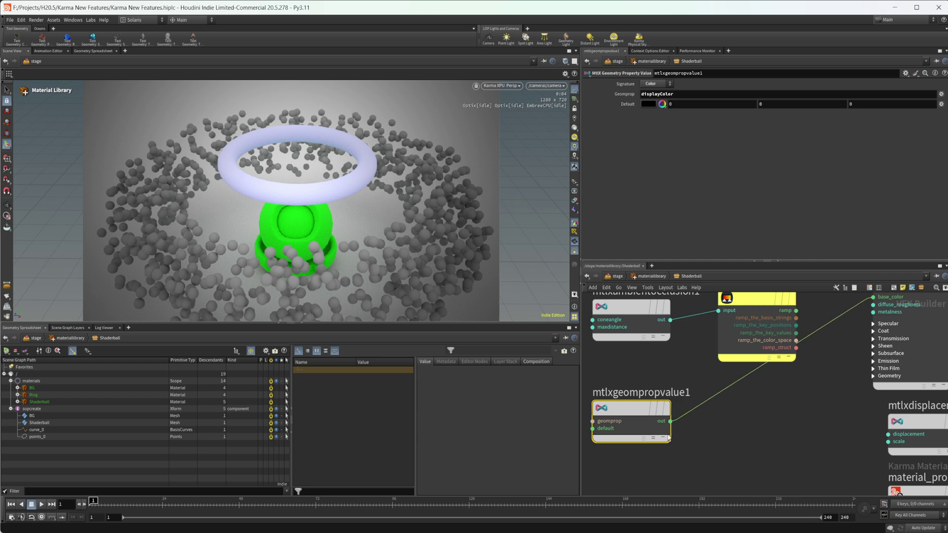
# Step: Look over the Shaderball surface and displacement nodes, then return to materiallibrary
pyautogui.moveTo(758, 395); pyautogui.dragTo(741, 404, button='middle')
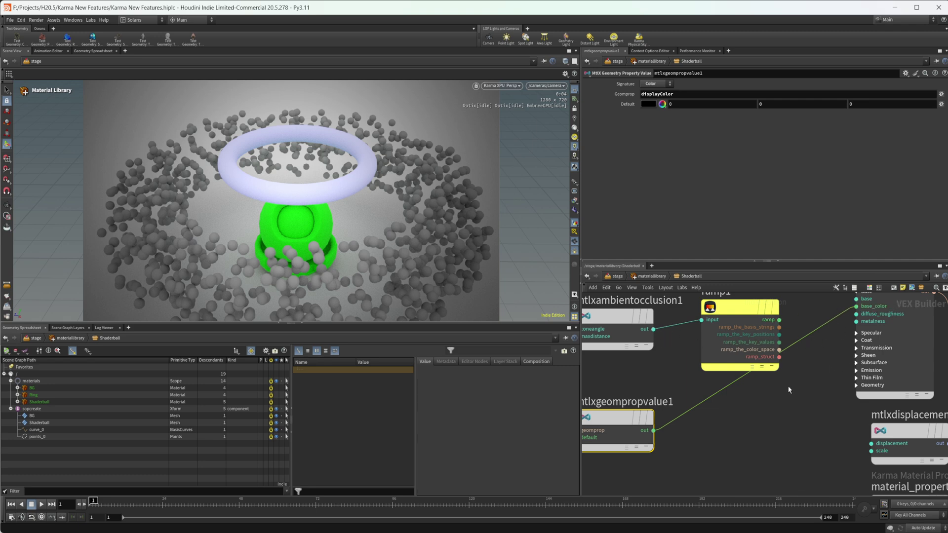
pyautogui.moveTo(852, 355); pyautogui.dragTo(800, 339, button='middle')
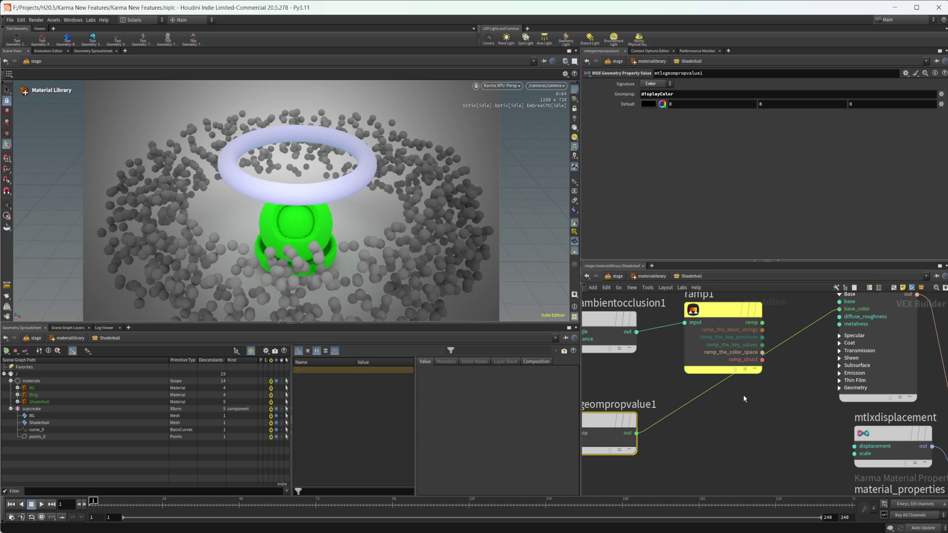
pyautogui.moveTo(693, 413); pyautogui.dragTo(683, 427, button='middle')
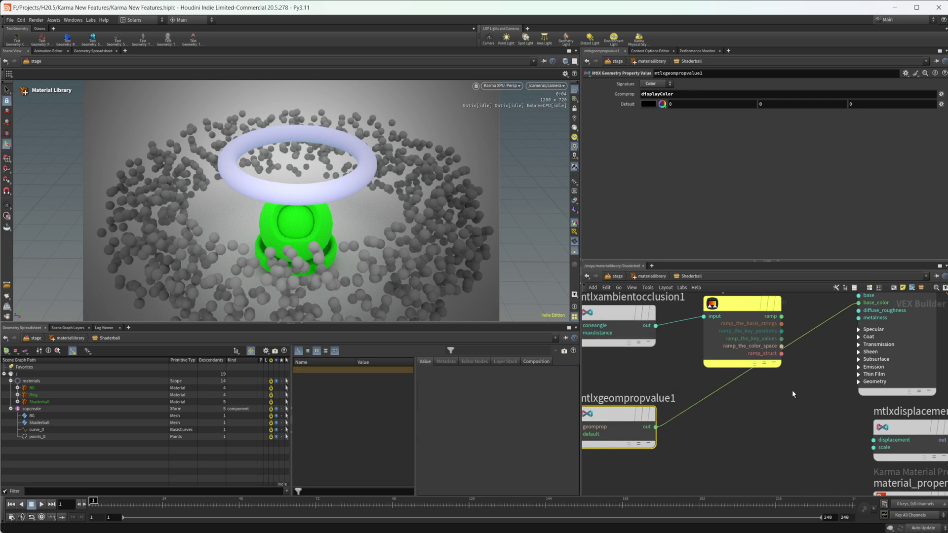
pyautogui.moveTo(792, 390); pyautogui.dragTo(783, 394, button='middle')
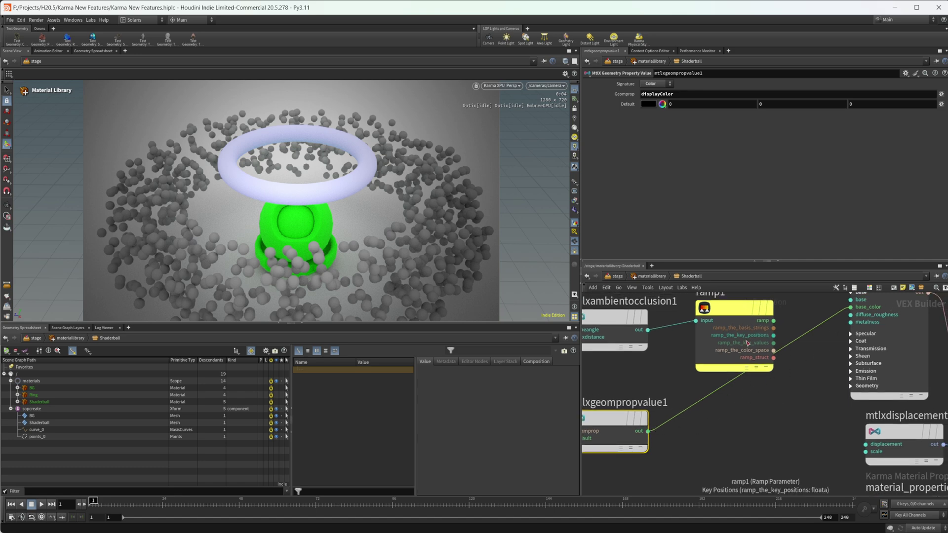
pyautogui.click(653, 275)
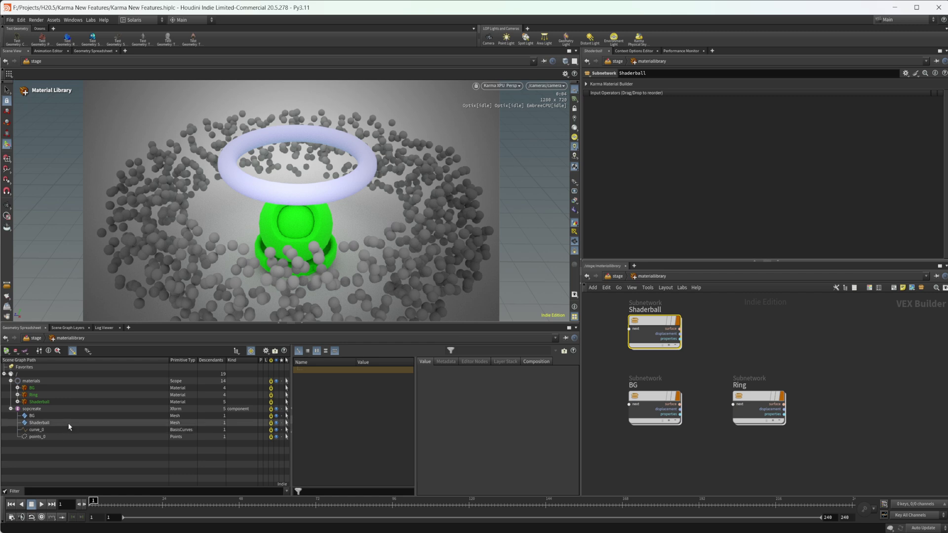
# Step: Look inside the Ring material's emissive shader, then go back up to /stage
pyautogui.moveTo(749, 371); pyautogui.dragTo(736, 359, button='middle')
pyautogui.moveTo(749, 386)
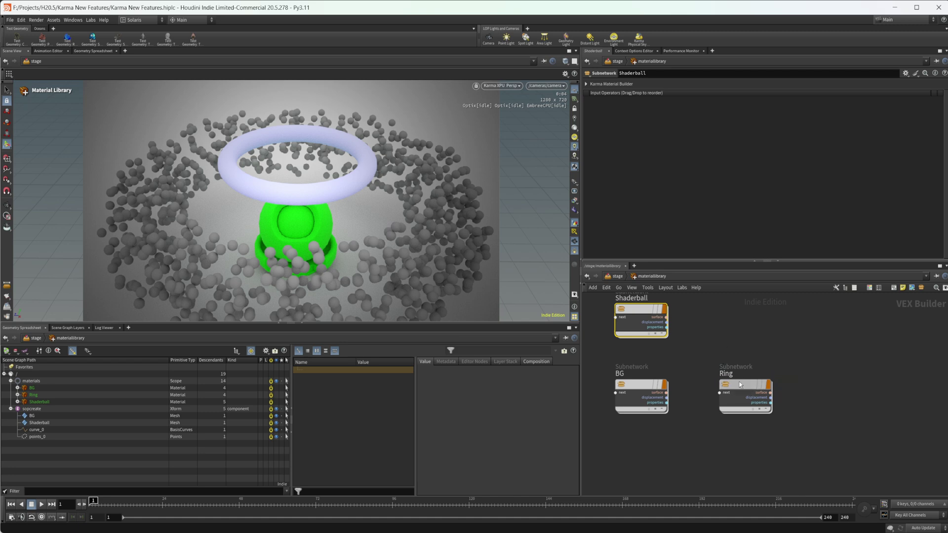
pyautogui.doubleClick(733, 385)
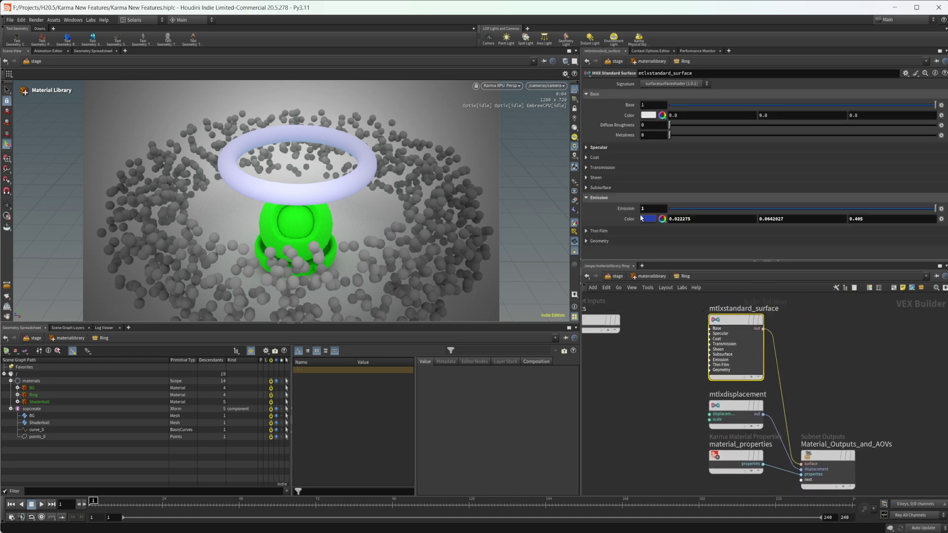
pyautogui.press('u')
pyautogui.press('u')
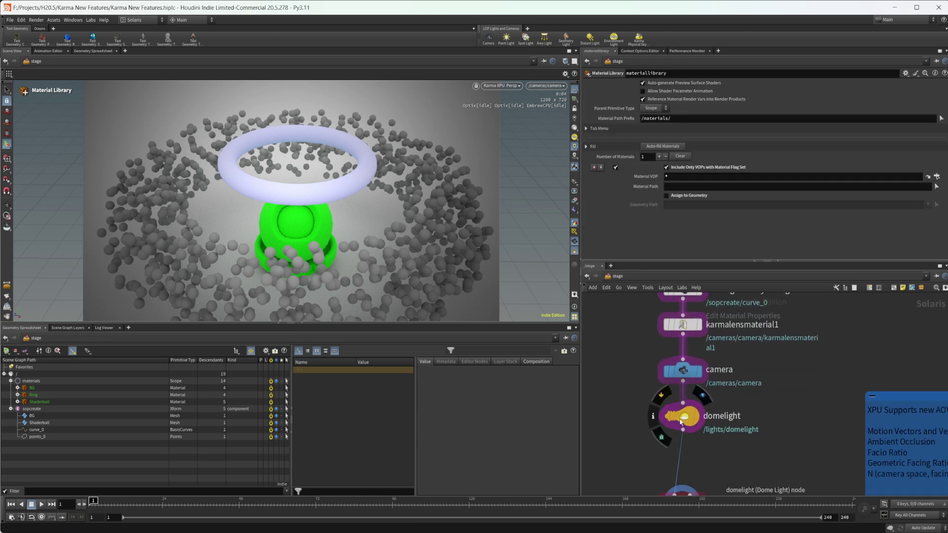
# Step: Set the domelight Intensity to 0, leaving only the blue ring lit
pyautogui.click(667, 416)
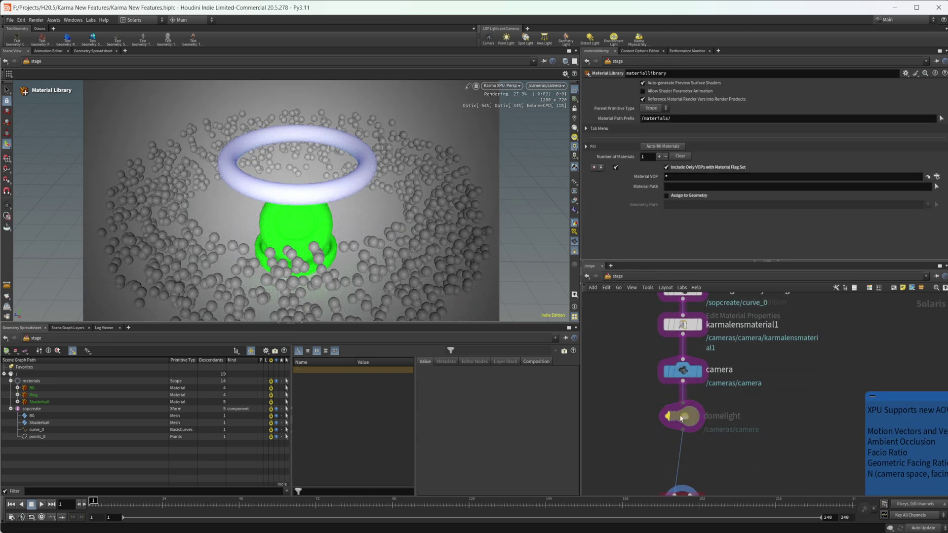
pyautogui.click(666, 416)
pyautogui.click(684, 416)
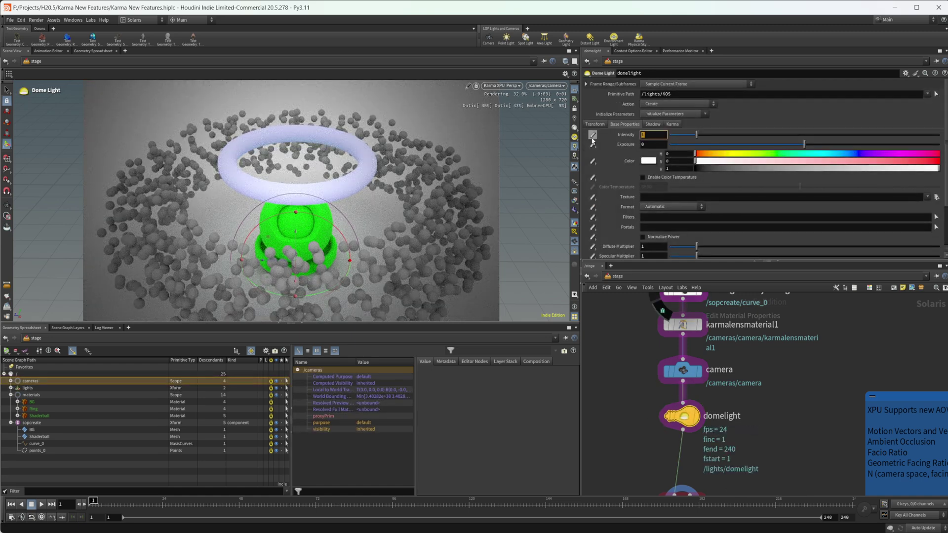
pyautogui.press('Return')
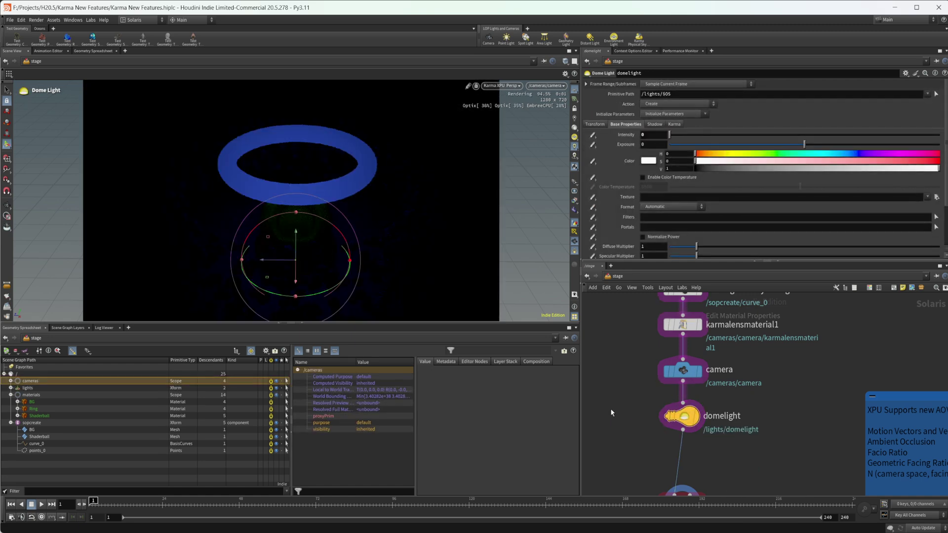
pyautogui.moveTo(752, 354); pyautogui.dragTo(714, 381, button='middle')
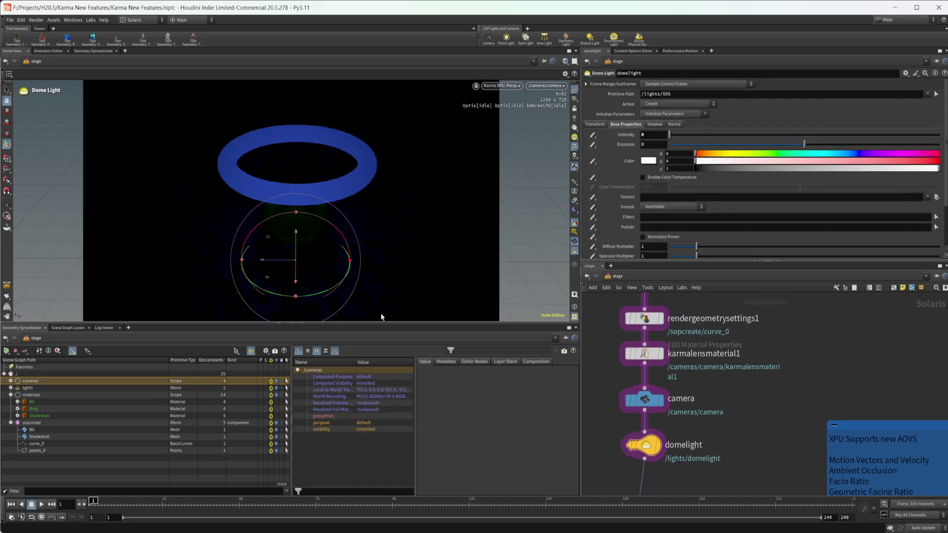
# Step: Show rendergeometrysettings1's Light section with its Treat As Light Source option
pyautogui.moveTo(723, 373); pyautogui.dragTo(719, 426, button='middle')
pyautogui.click(641, 371)
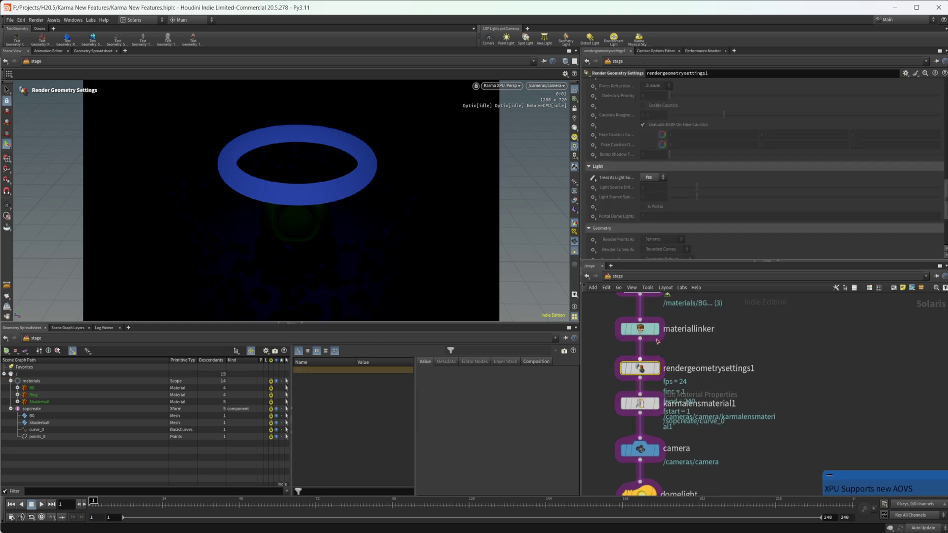
pyautogui.scroll(5, 931, 214)
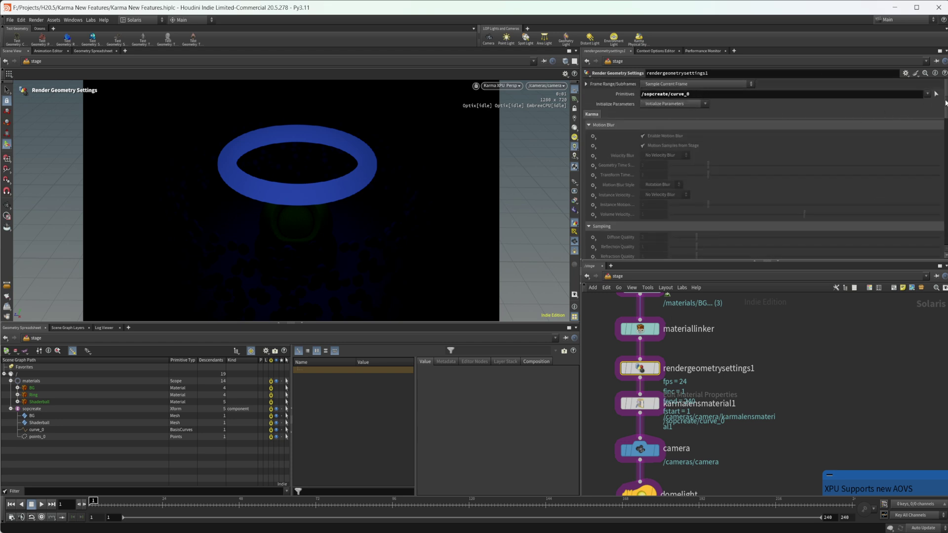
pyautogui.moveTo(946, 103); pyautogui.dragTo(945, 200)
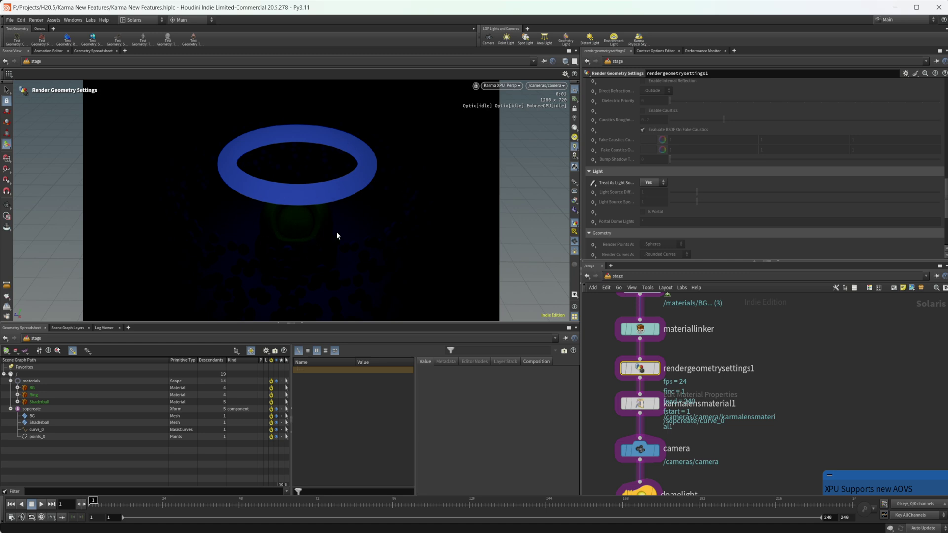
pyautogui.scroll(-4, 718, 375)
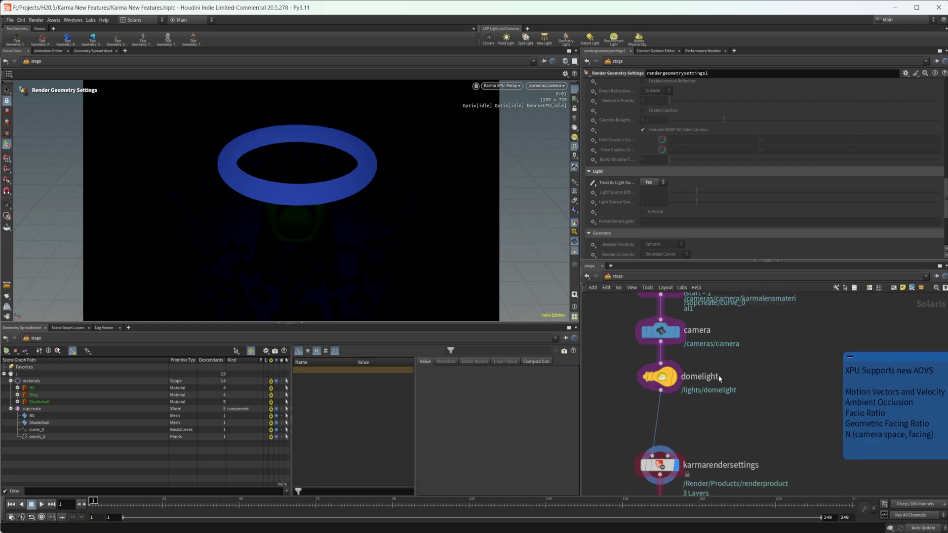
# Step: Check the domelight and camera lens material, then show karmalensmaterial1 settings with vignetting 3
pyautogui.click(668, 378)
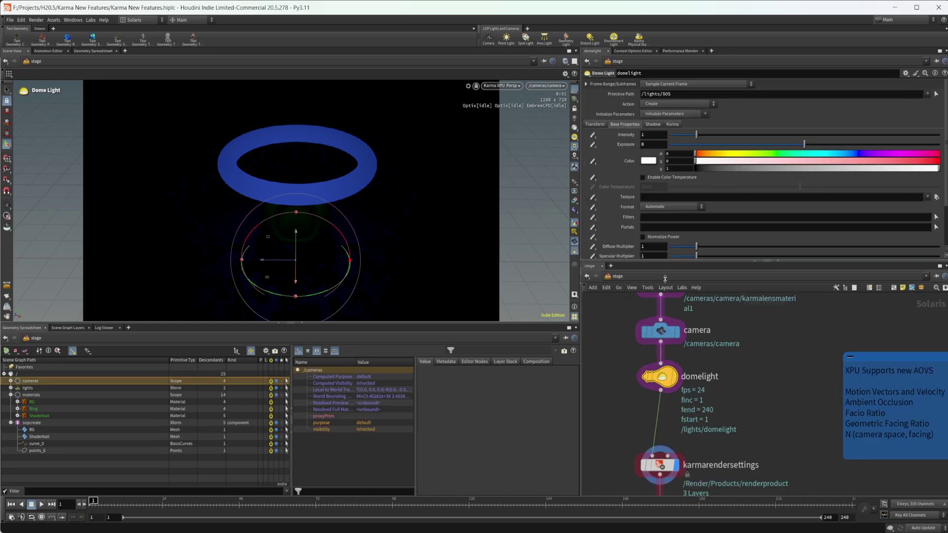
pyautogui.scroll(1, 713, 420)
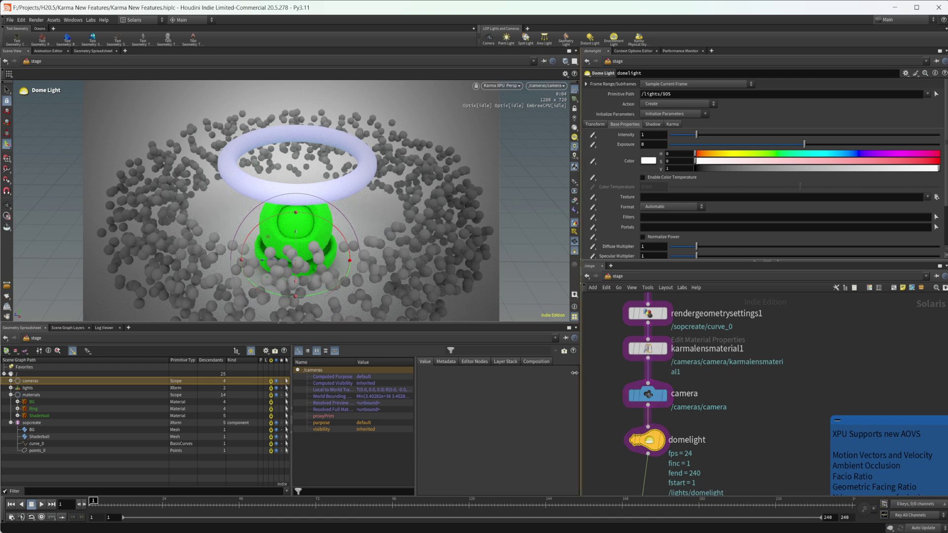
pyautogui.click(651, 398)
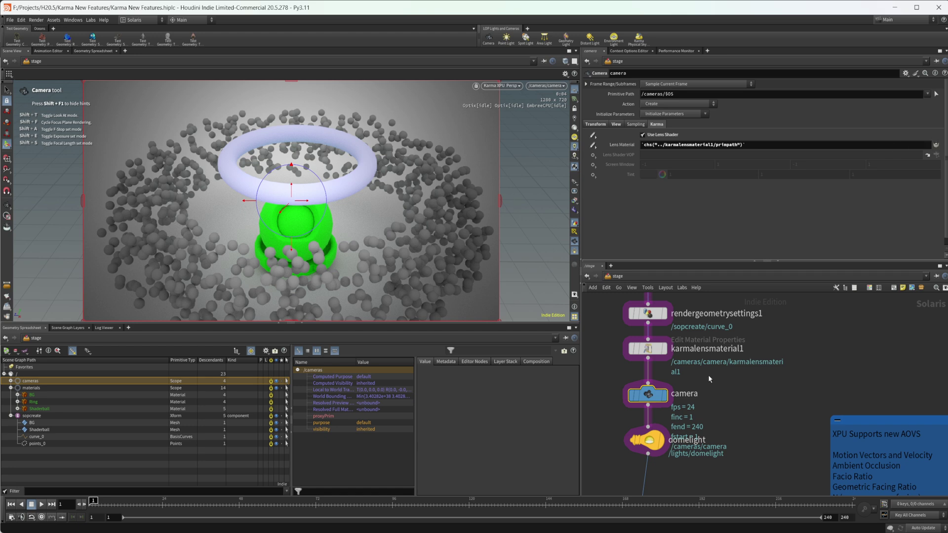
pyautogui.doubleClick(776, 145)
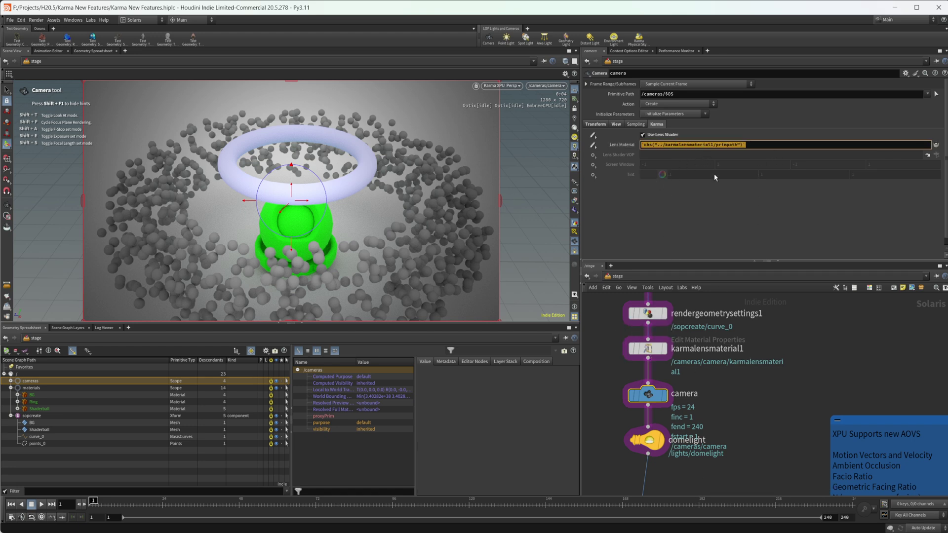
pyautogui.click(650, 348)
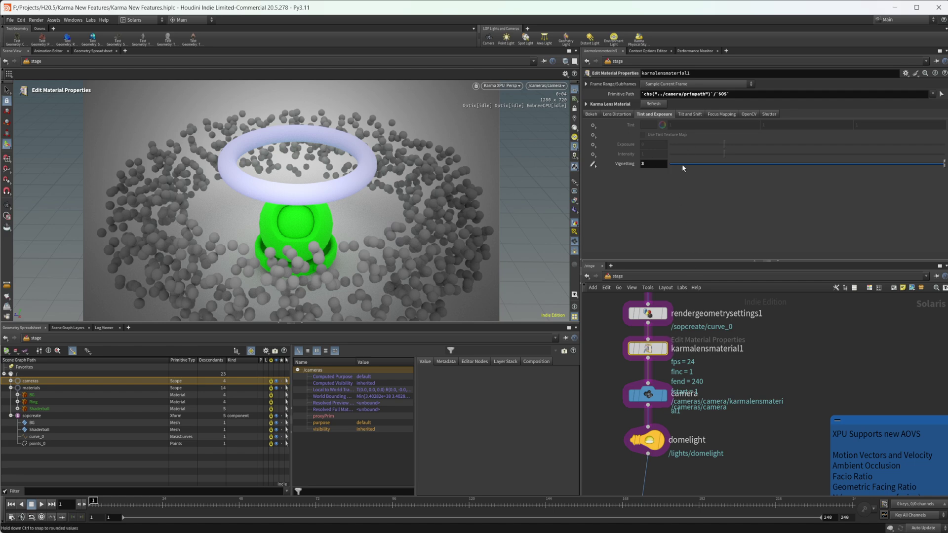
# Step: Set lens vignetting to 0 to compare, then raise it back to 4
pyautogui.click(653, 163)
pyautogui.press('Return')
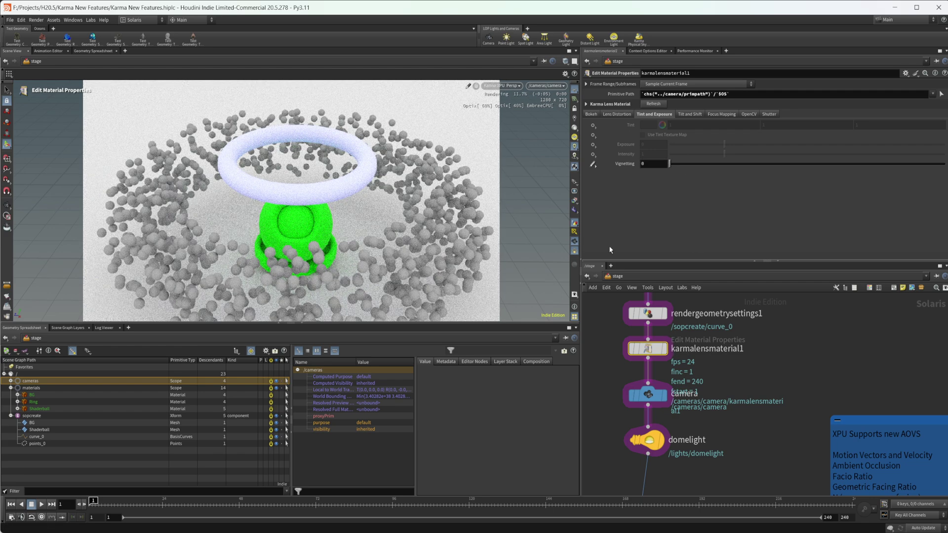
pyautogui.click(654, 163)
pyautogui.write('4')
pyautogui.press('Return')
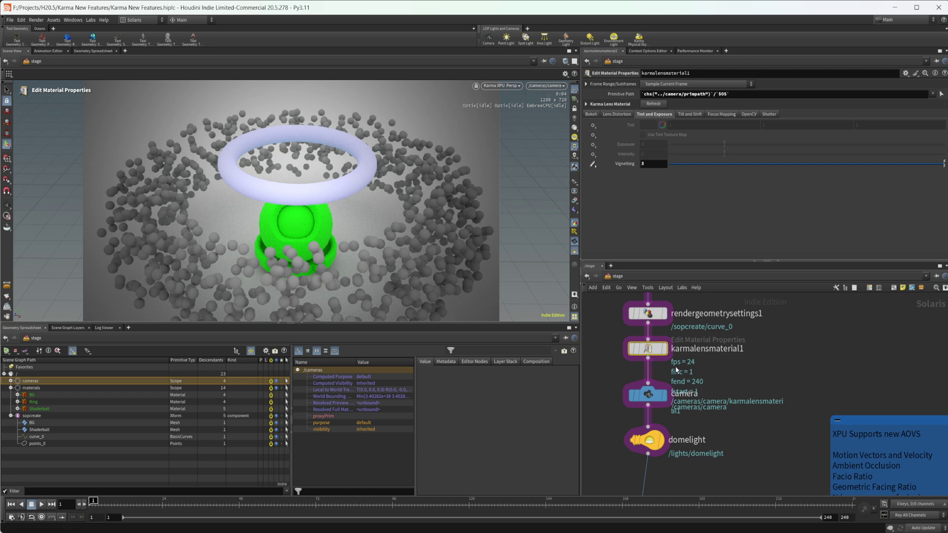
pyautogui.moveTo(656, 381); pyautogui.dragTo(697, 405, button='middle')
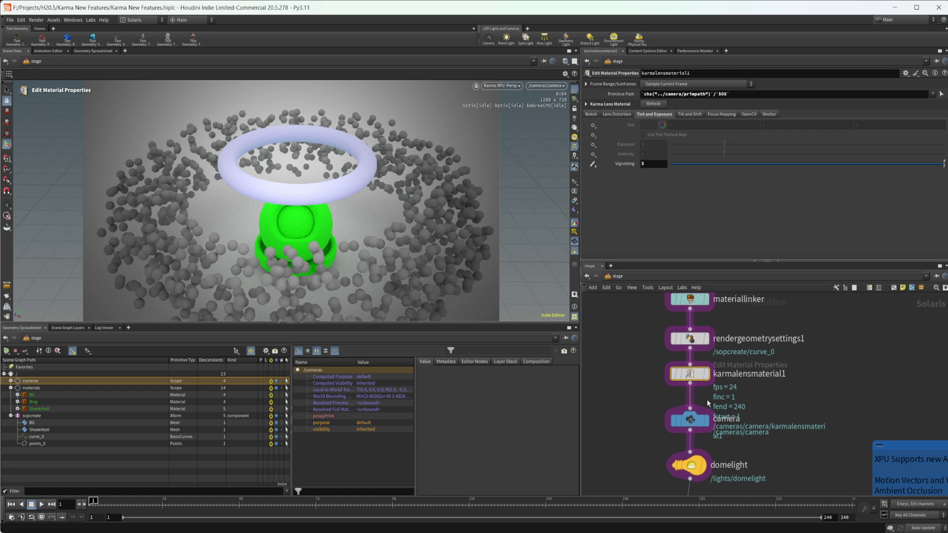
pyautogui.moveTo(636, 363); pyautogui.dragTo(635, 378, button='middle')
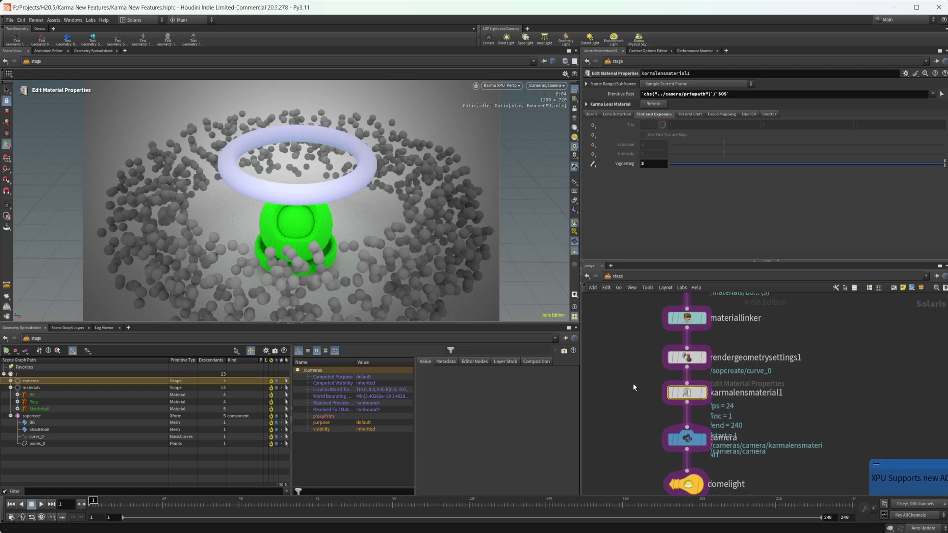
pyautogui.scroll(-2, 643, 381)
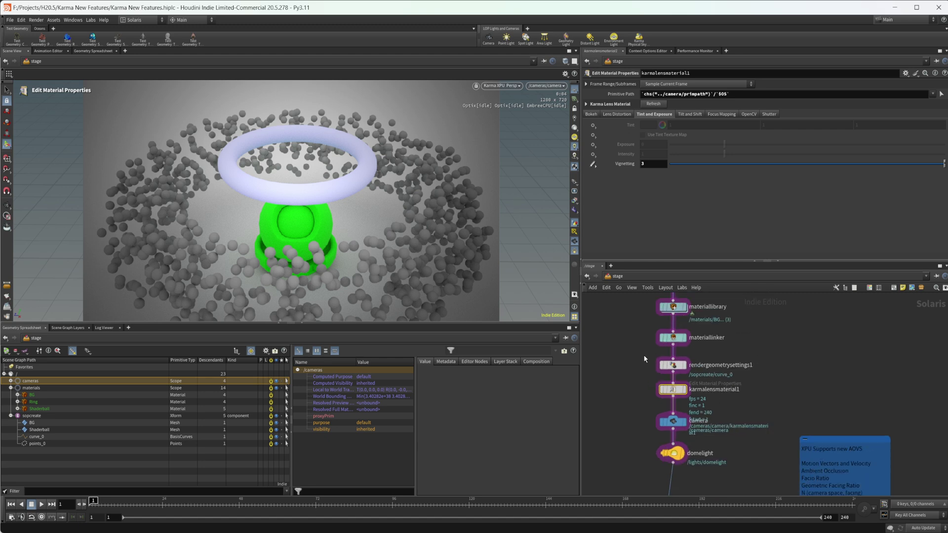
pyautogui.scroll(1, 629, 365)
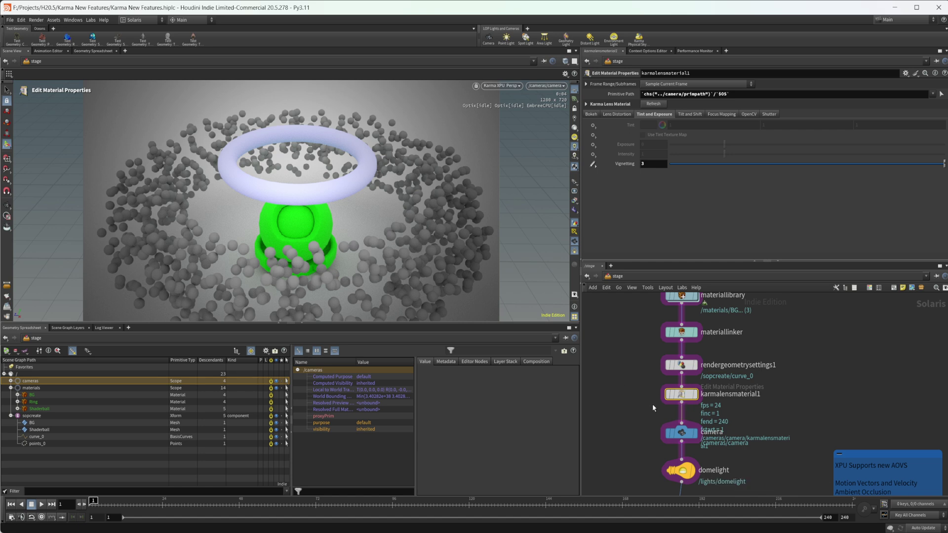
pyautogui.press('Tab')
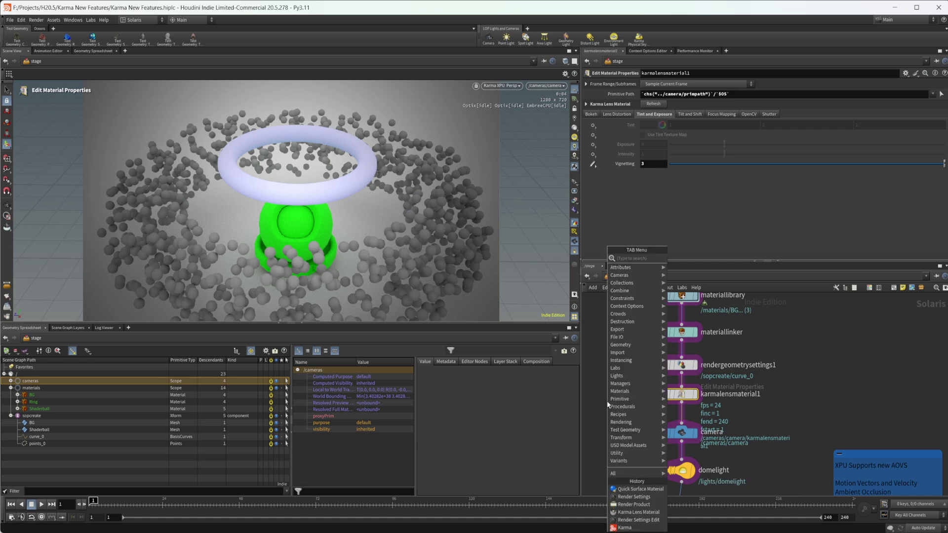
pyautogui.write('karm le')
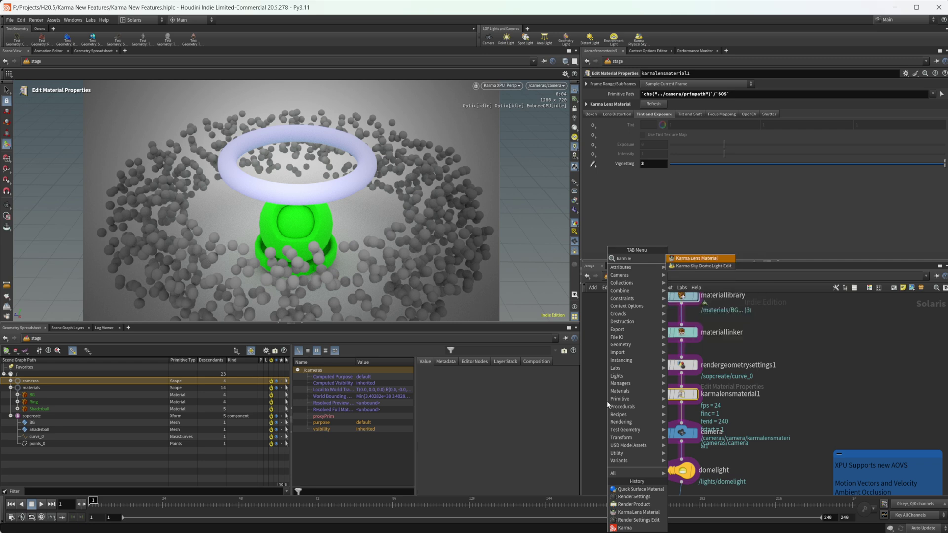
pyautogui.press('Escape')
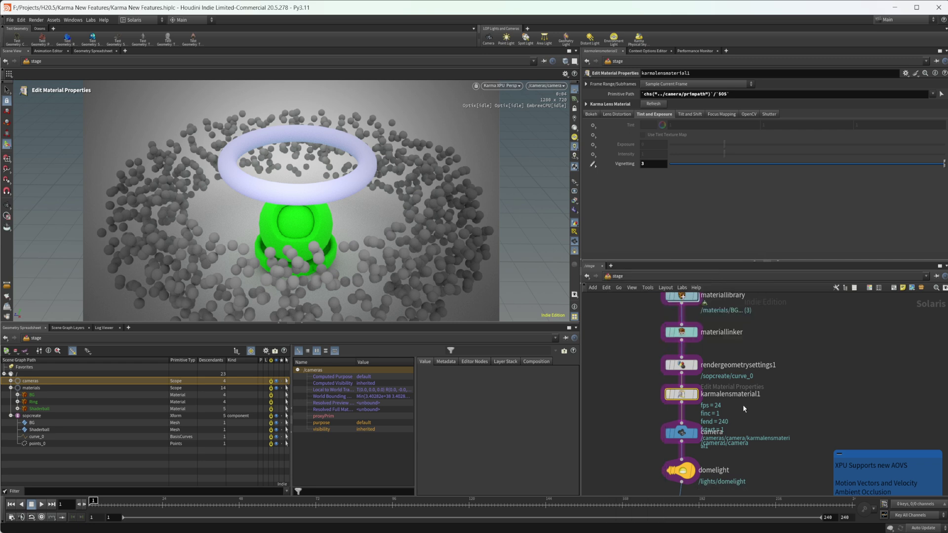
pyautogui.moveTo(742, 403); pyautogui.dragTo(715, 327, button='middle')
pyautogui.moveTo(766, 403); pyautogui.dragTo(735, 392, button='middle')
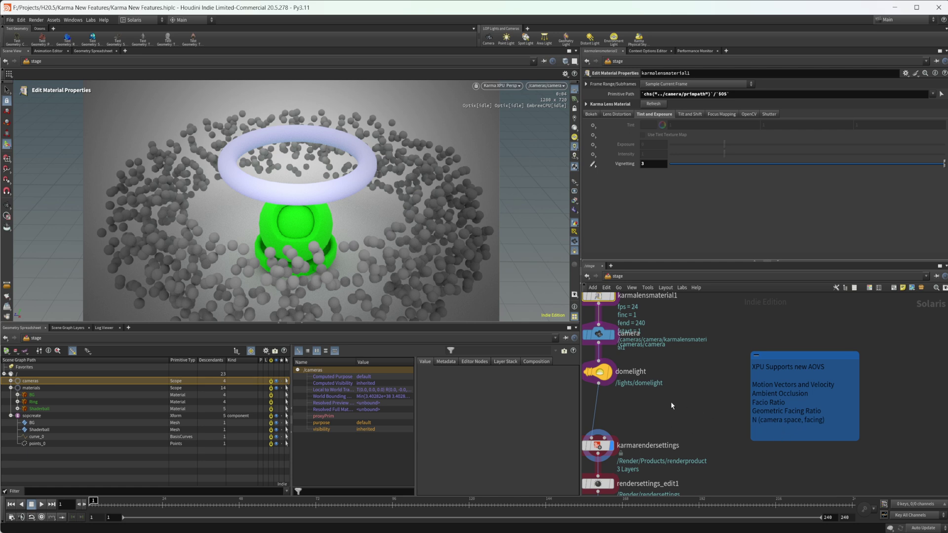
pyautogui.moveTo(676, 401); pyautogui.dragTo(701, 407, button='middle')
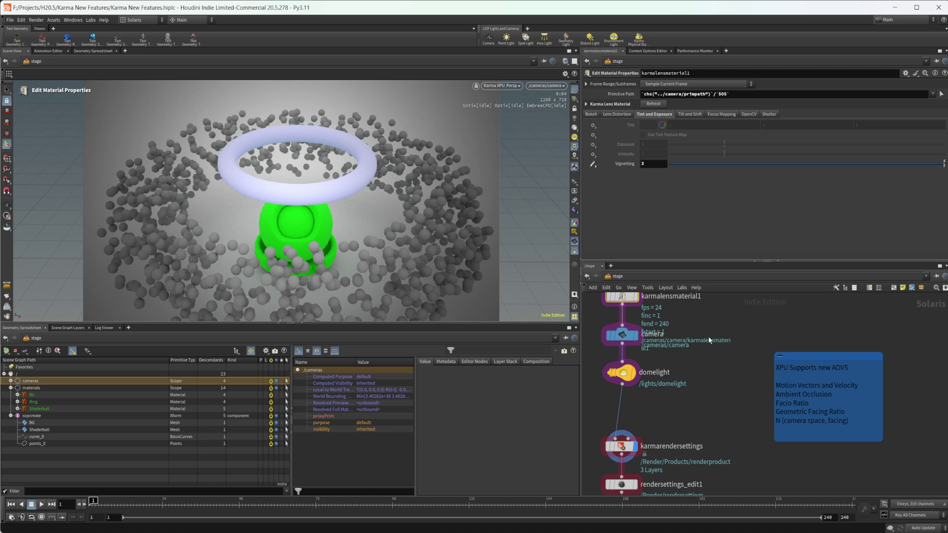
pyautogui.moveTo(662, 413); pyautogui.dragTo(677, 355, button='middle')
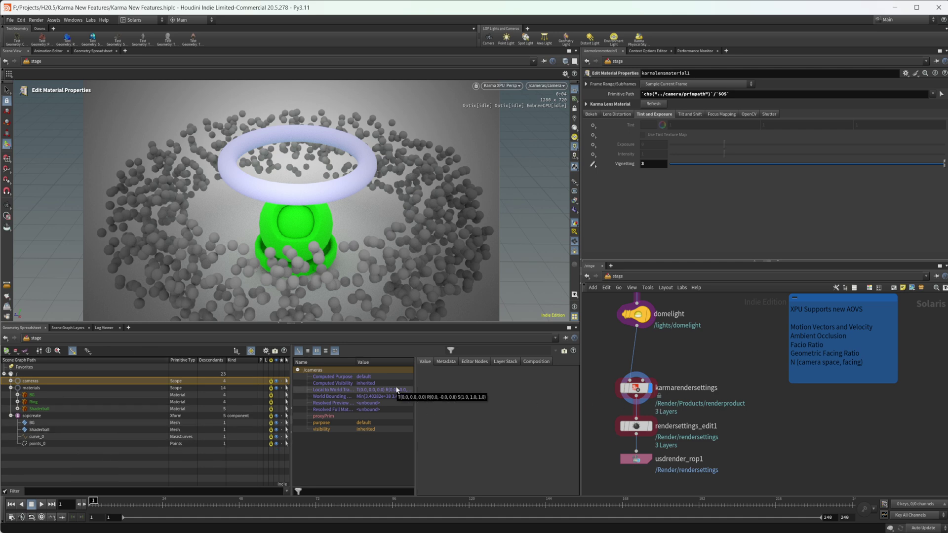
# Step: Select the karmarendersettings node to show its XPU, 1280×720, 128-sample render settings
pyautogui.moveTo(634, 392)
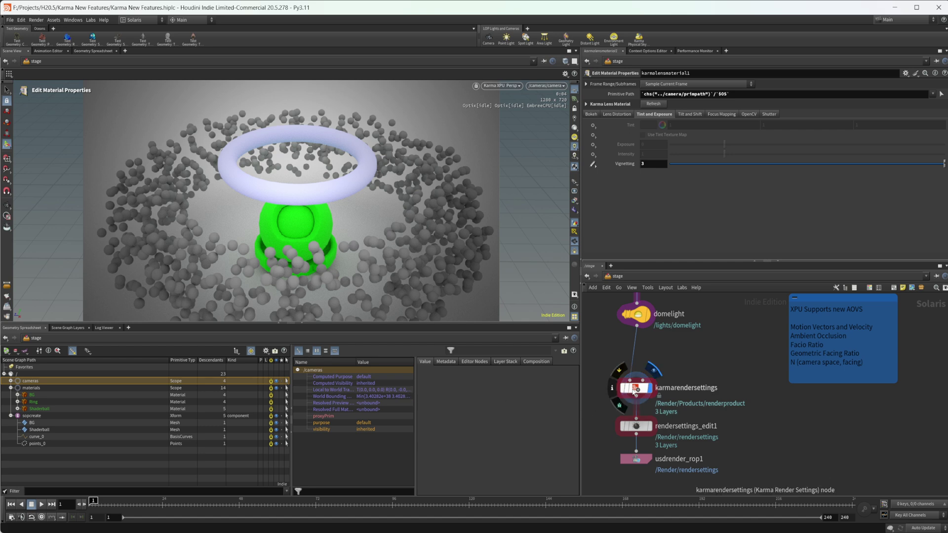
pyautogui.click(634, 390)
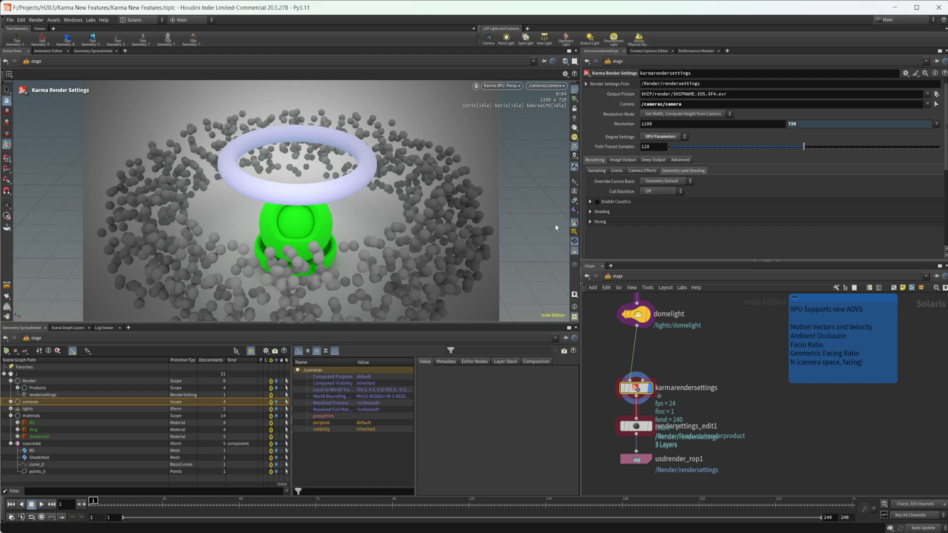
# Step: Switch Karma to CPU and render the points as Discs, then Oriented Discs
pyautogui.click(663, 141)
pyautogui.click(660, 144)
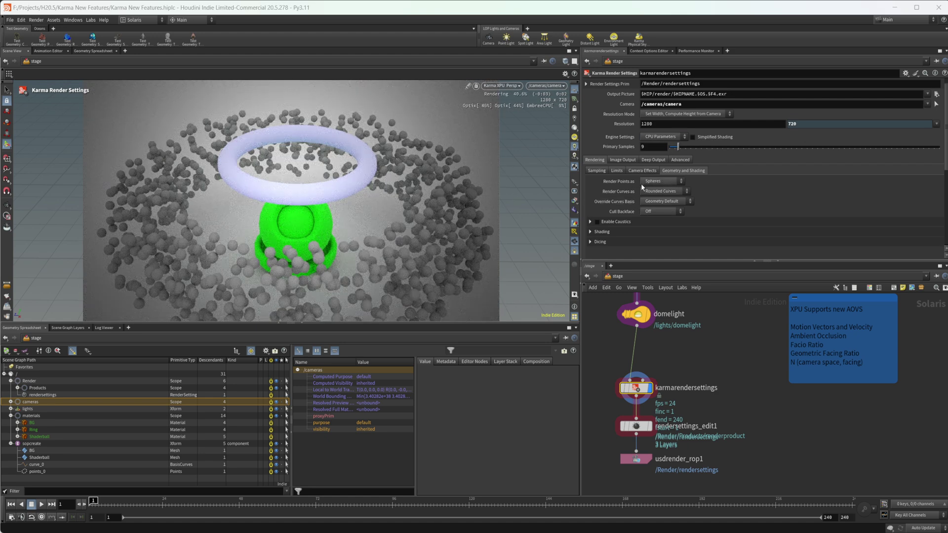
pyautogui.click(654, 182)
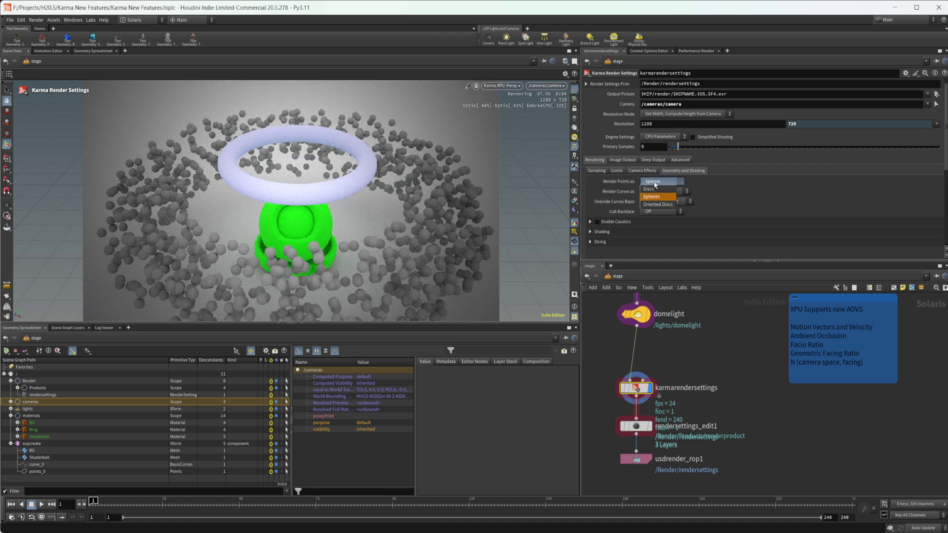
pyautogui.click(649, 188)
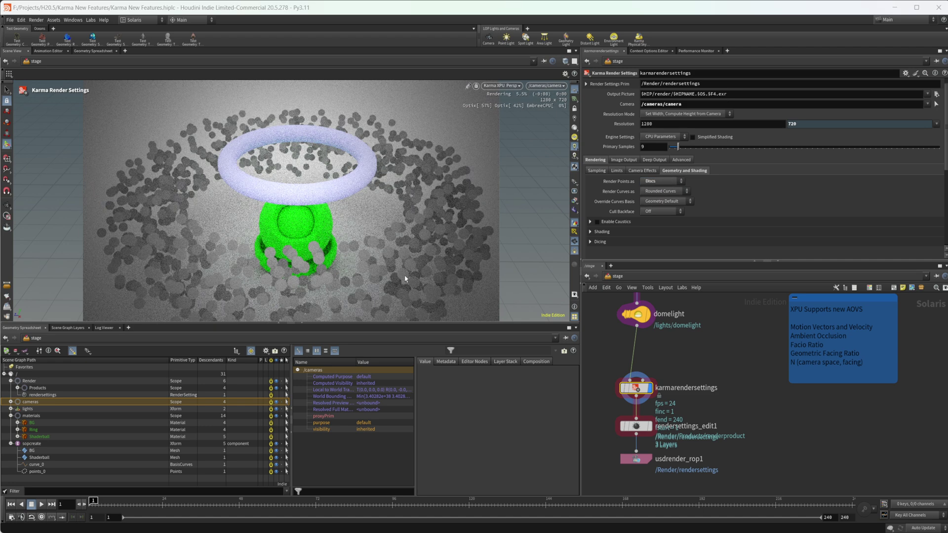
pyautogui.click(656, 181)
pyautogui.click(657, 195)
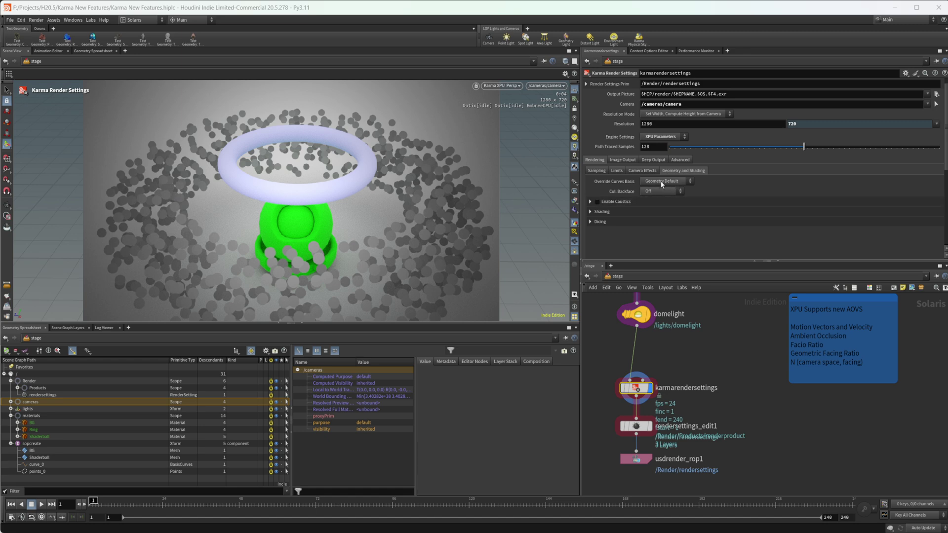
# Step: Toggle the render engine to CPU and then back to XPU
pyautogui.moveTo(742, 404); pyautogui.dragTo(723, 379, button='middle')
pyautogui.click(661, 137)
pyautogui.click(659, 144)
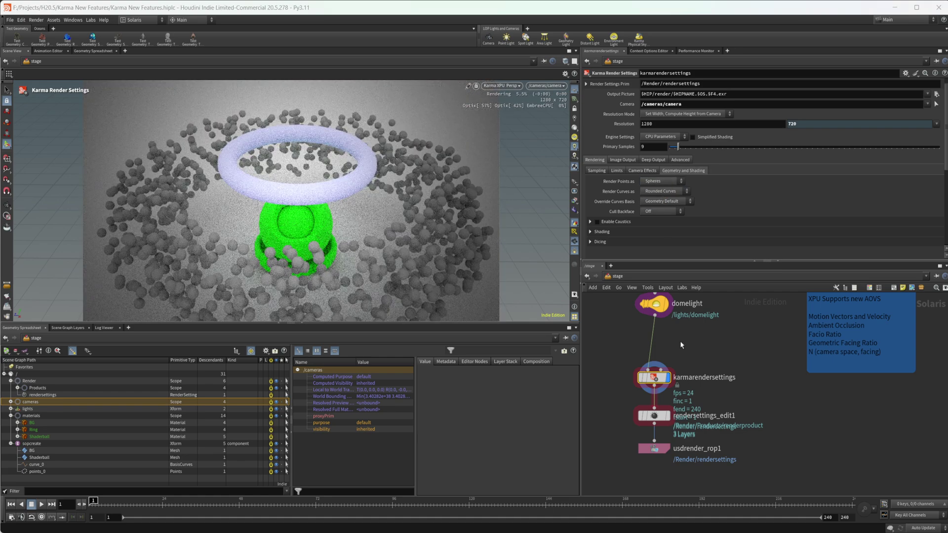
pyautogui.click(659, 138)
pyautogui.click(660, 148)
pyautogui.moveTo(628, 416); pyautogui.dragTo(640, 377, button='middle')
# Step: On rendersettings_edit1, set Render Points As to Discs, then Oriented Discs
pyautogui.click(674, 381)
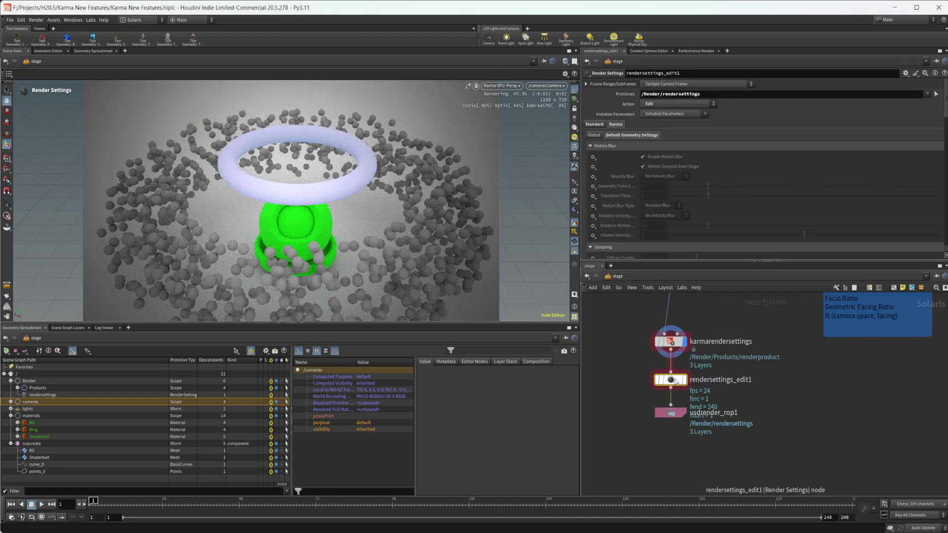
pyautogui.scroll(-2, 640, 194)
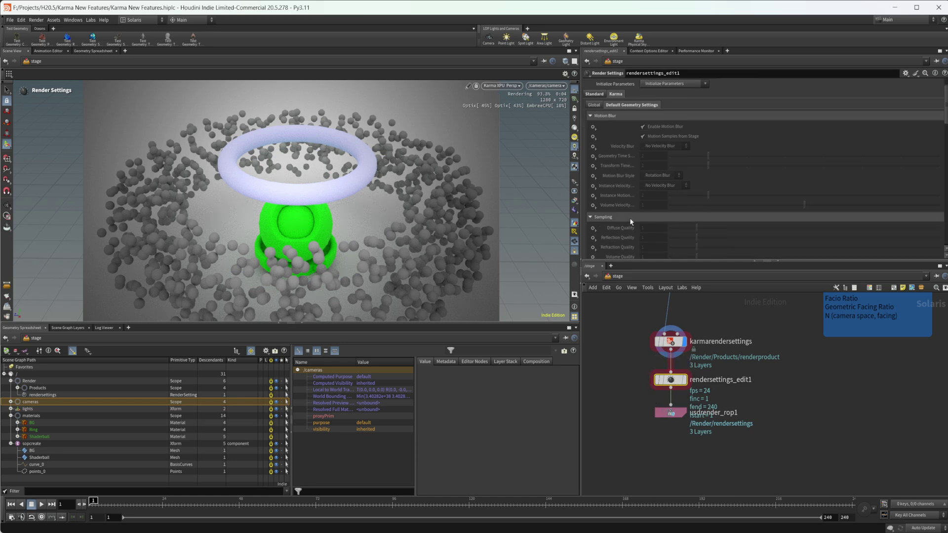
pyautogui.scroll(-1, 640, 174)
pyautogui.scroll(3, 640, 173)
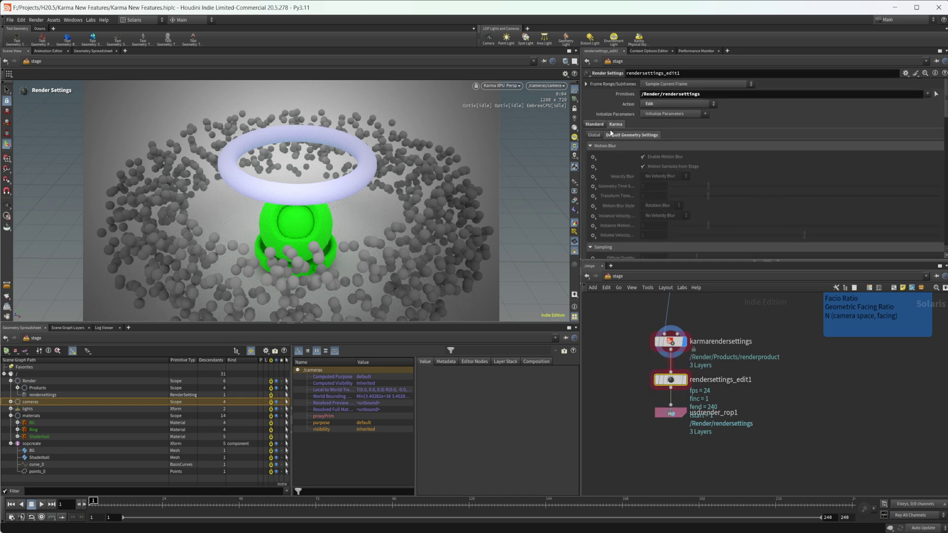
pyautogui.scroll(-15, 724, 179)
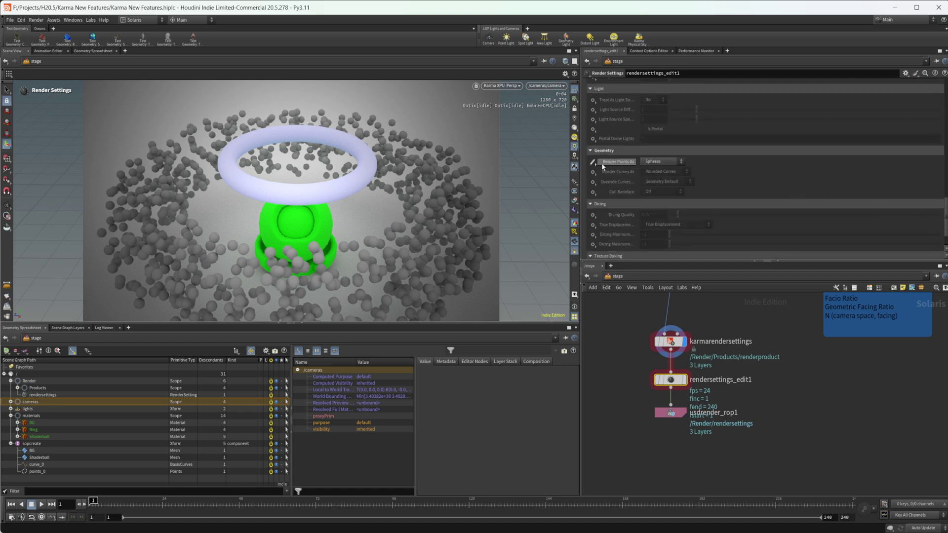
pyautogui.click(656, 161)
pyautogui.click(652, 169)
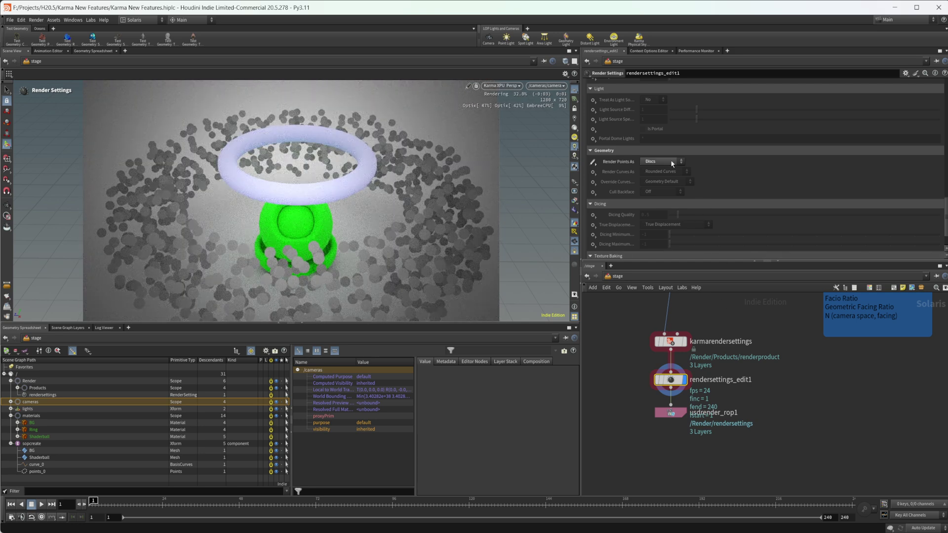
pyautogui.click(672, 164)
pyautogui.click(657, 180)
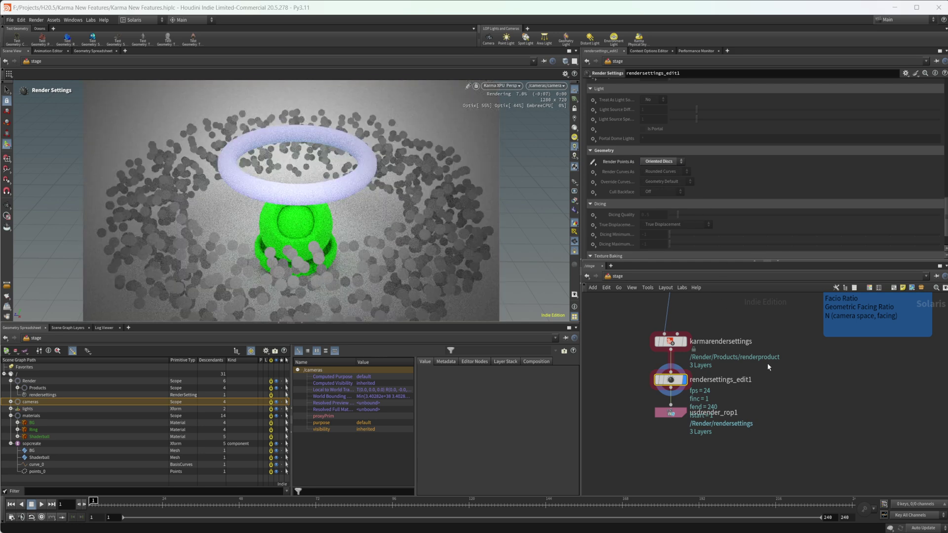
pyautogui.moveTo(754, 372); pyautogui.dragTo(744, 366, button='middle')
# Step: Add a Render Settings node beside rendersettings_edit1 and wire domelight into it
pyautogui.press('Tab')
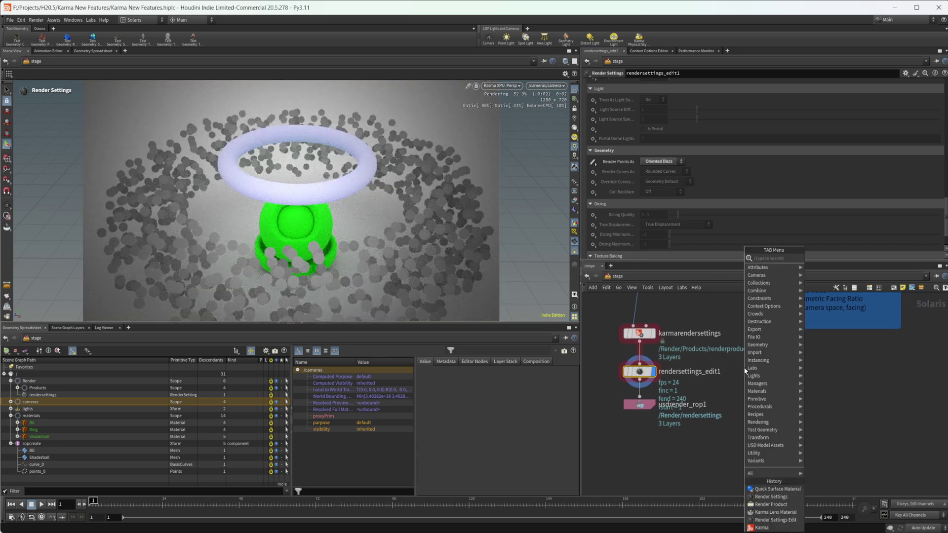
pyautogui.write('rend')
pyautogui.press('Return')
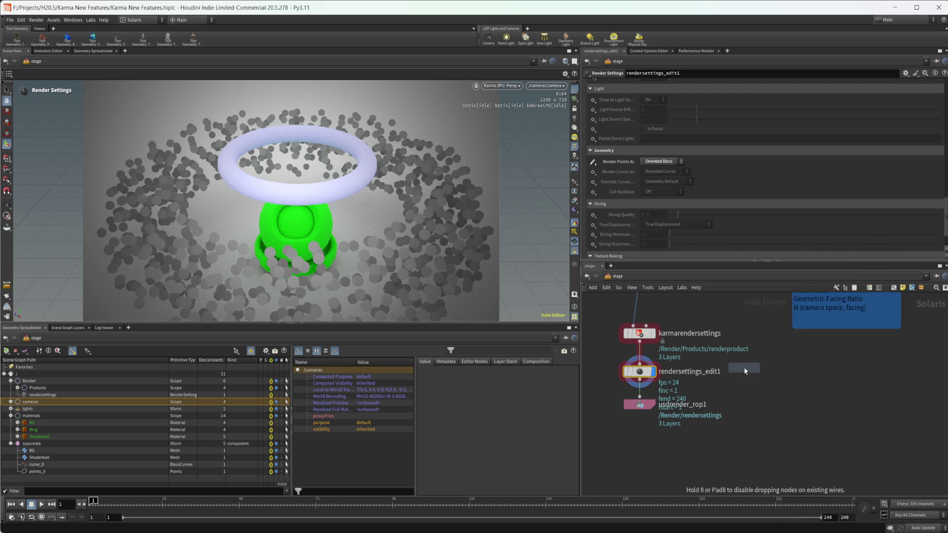
pyautogui.click(745, 371)
pyautogui.moveTo(703, 342); pyautogui.dragTo(727, 390, button='middle')
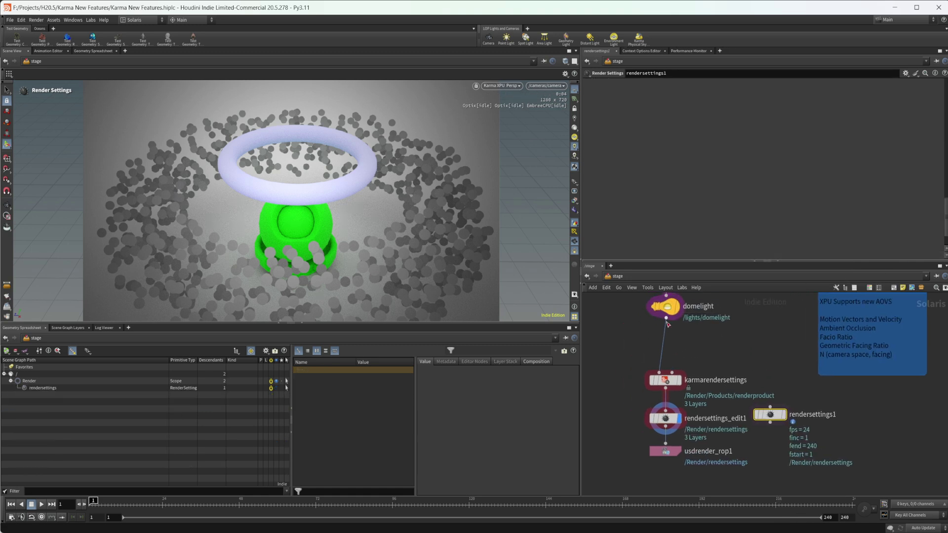
pyautogui.moveTo(666, 320); pyautogui.dragTo(769, 407)
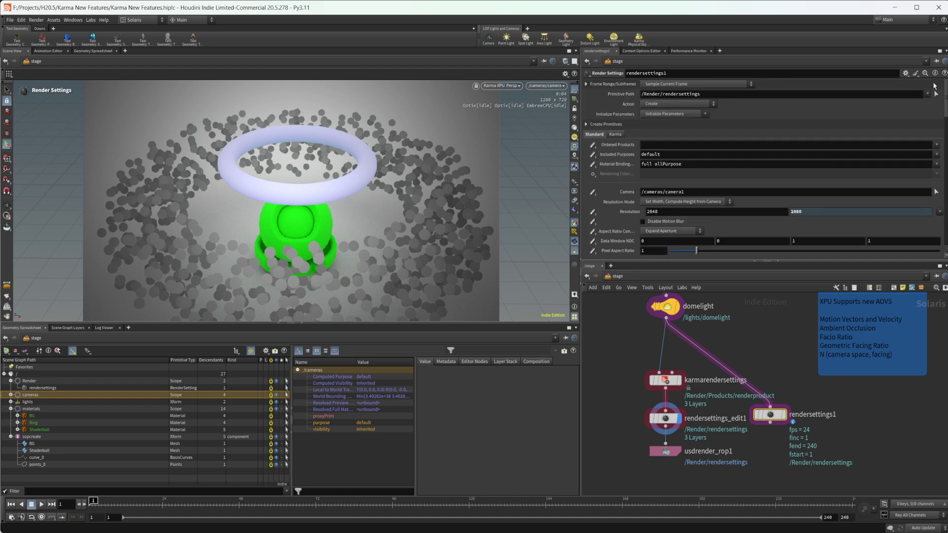
# Step: Show rendersettings1's Karma settings scrolled down to the Geometry options
pyautogui.click(615, 134)
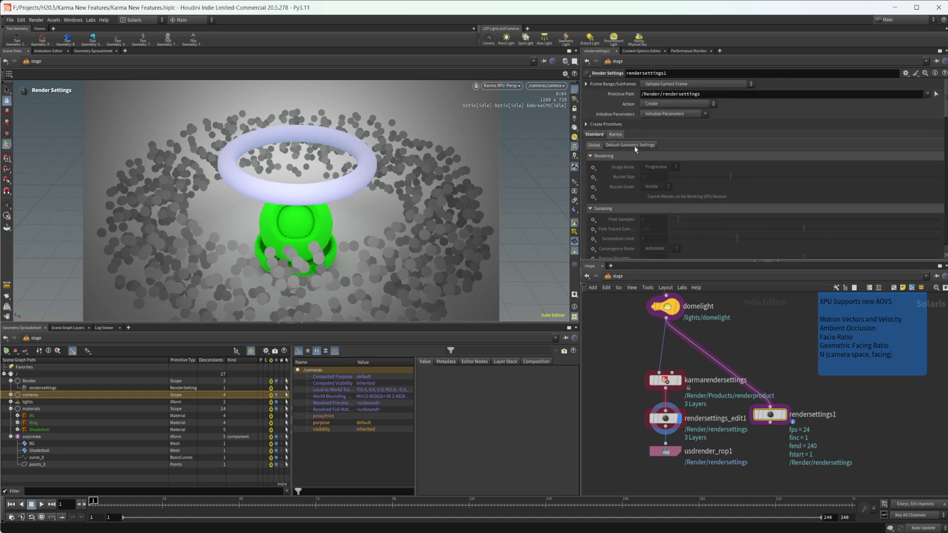
pyautogui.scroll(-10, 612, 198)
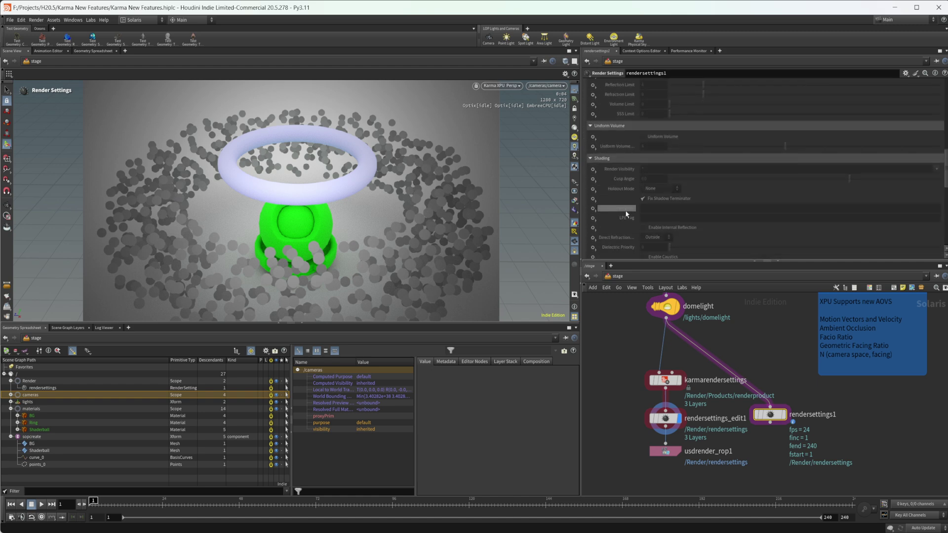
pyautogui.scroll(-5, 625, 209)
pyautogui.scroll(-3, 627, 213)
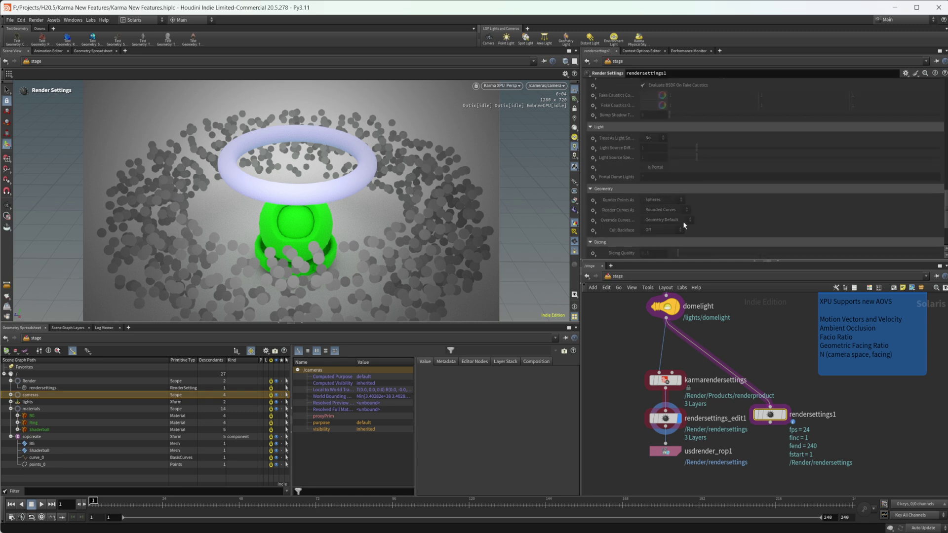